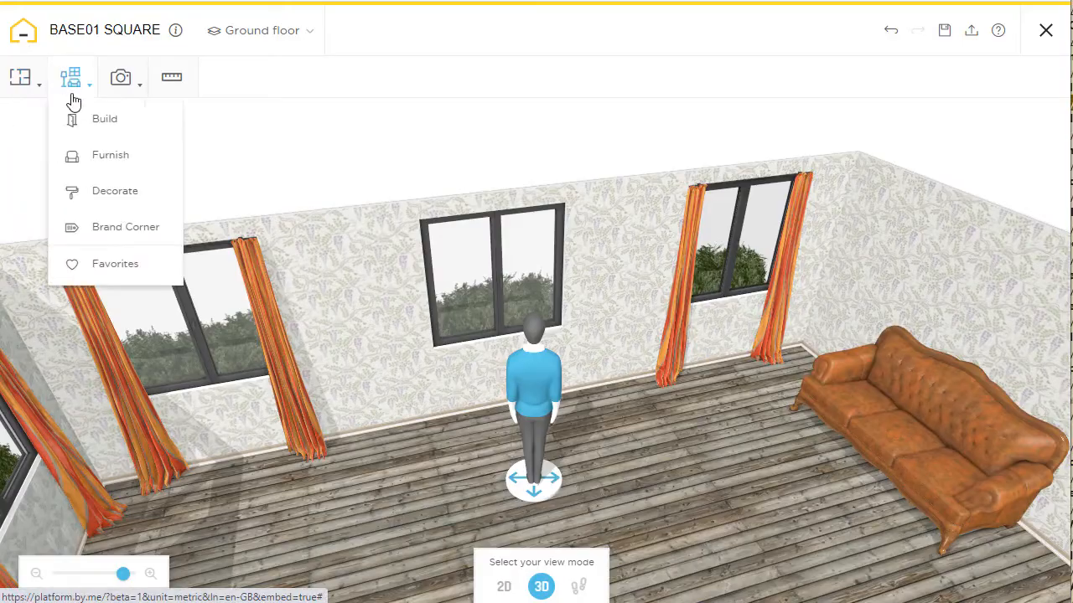
Step: Search the product catalogue for "configurator" and place the Curtains configurator on the wall around the middle window
{"action": "left_click", "coordinate": [86, 126]}
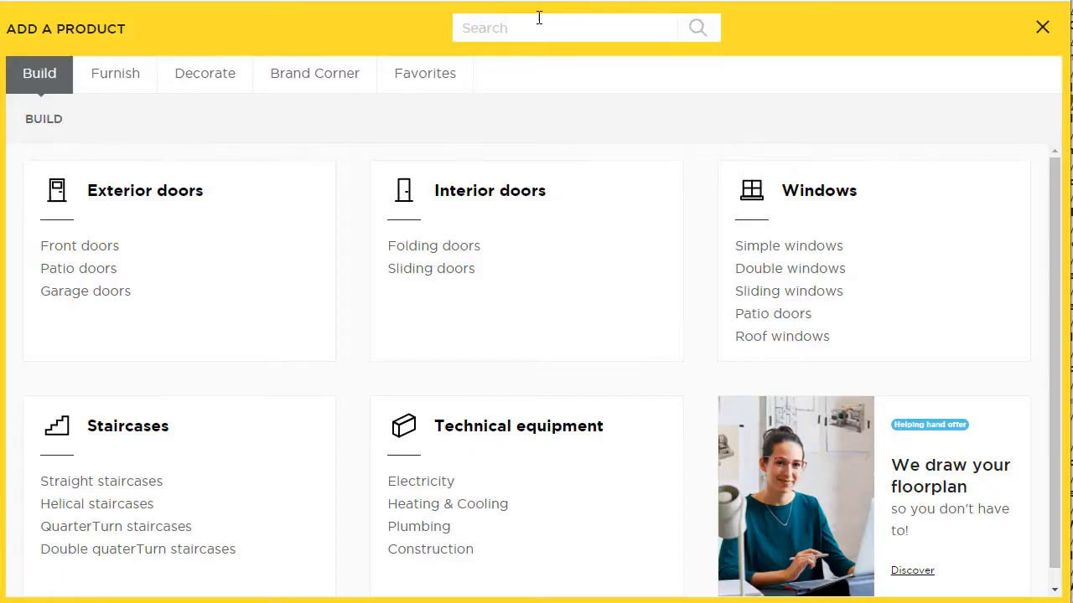
{"action": "type", "text": "configurator"}
{"action": "key", "text": "Return"}
{"action": "mouse_move", "coordinate": [540, 307]}
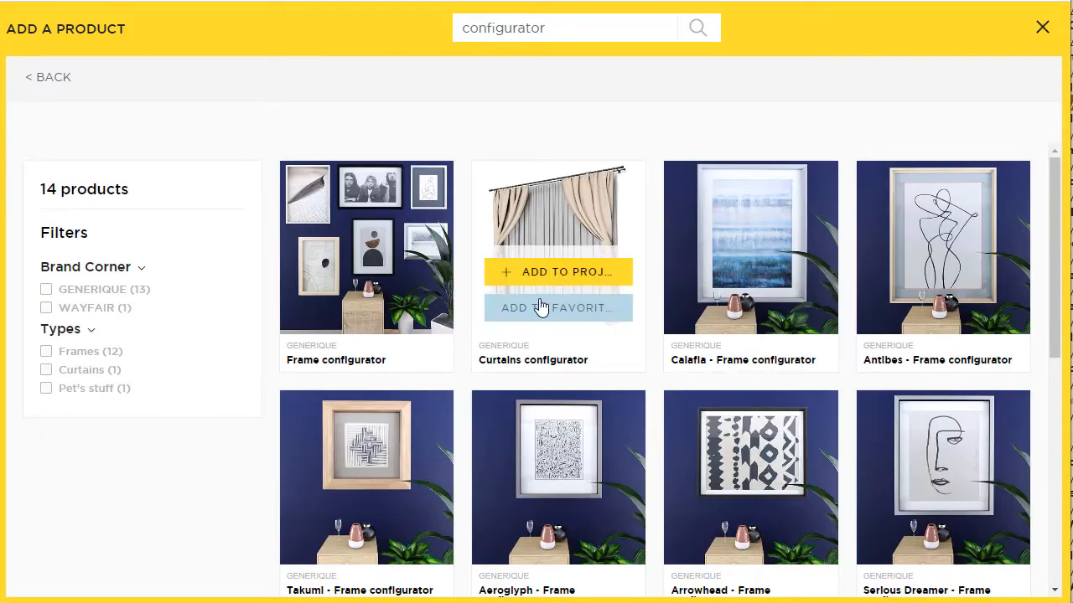
{"action": "left_click", "coordinate": [556, 274]}
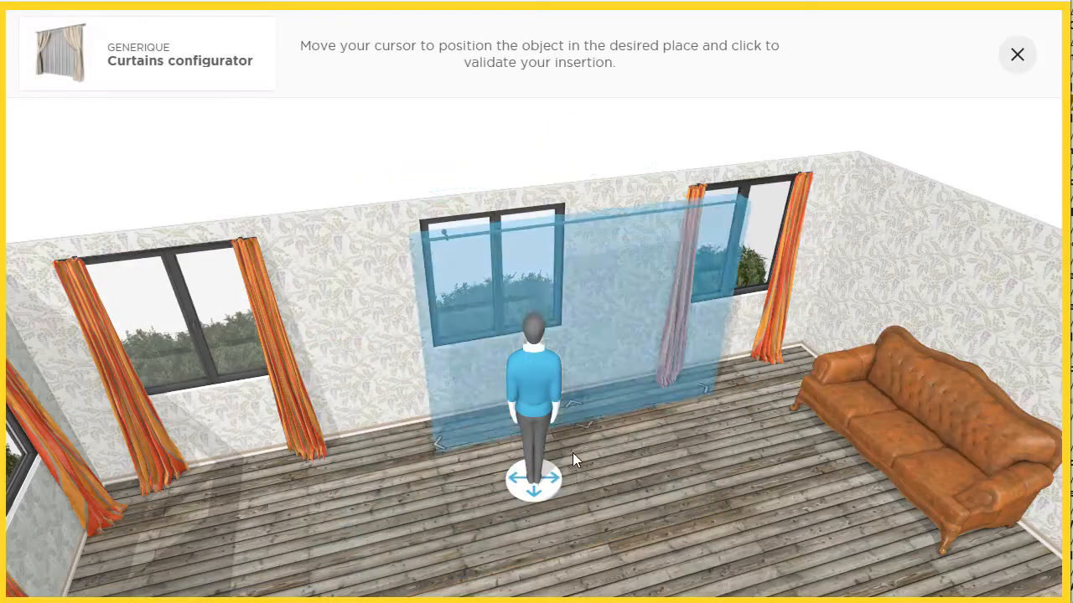
{"action": "left_click", "coordinate": [504, 405]}
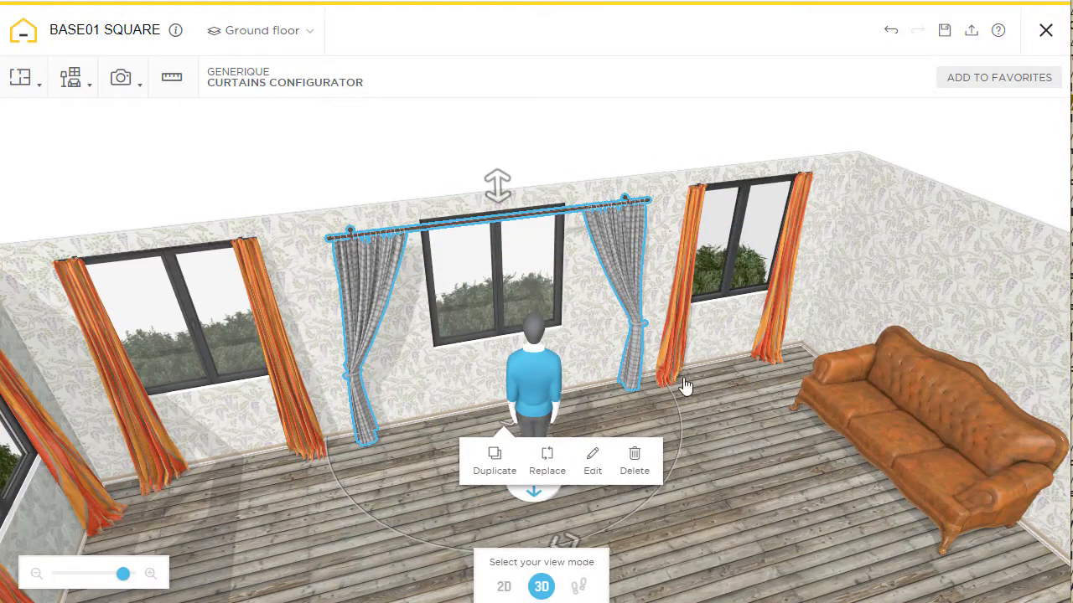
Step: Set the new curtains' width to 172 cm and enable the Net curtain option
{"action": "left_click", "coordinate": [592, 463]}
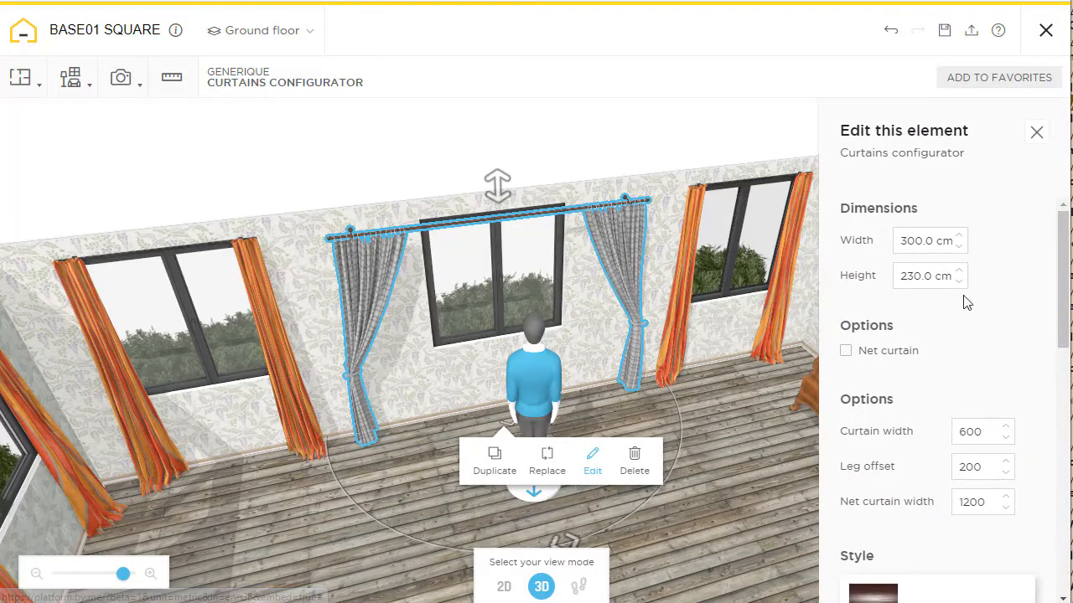
{"action": "scroll", "coordinate": [1018, 311], "scroll_direction": "down", "scroll_amount": 4}
{"action": "scroll", "coordinate": [1009, 438], "scroll_direction": "down", "scroll_amount": 5}
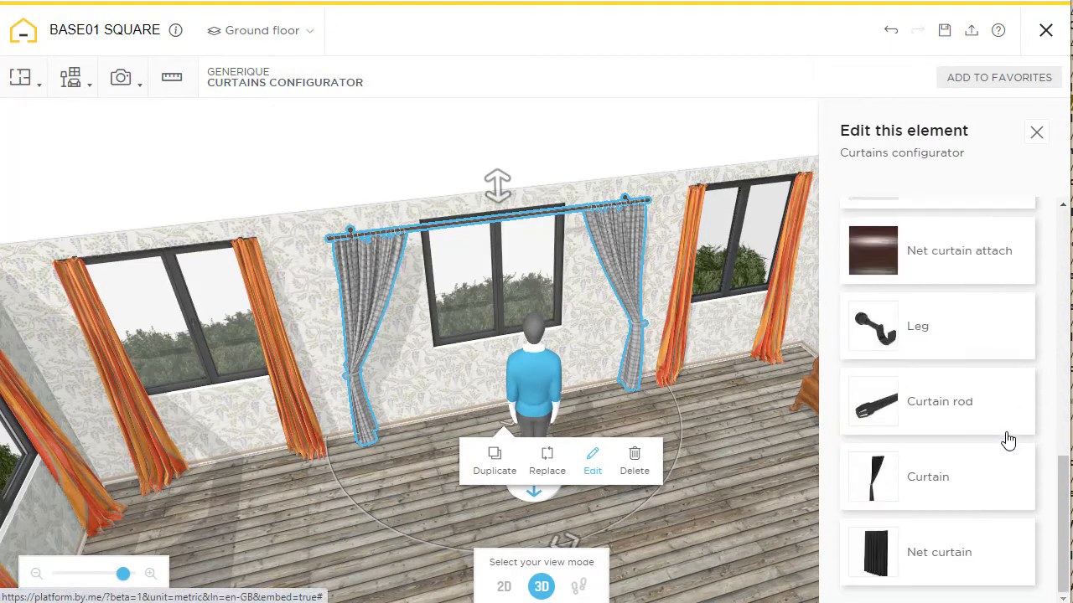
{"action": "scroll", "coordinate": [1008, 440], "scroll_direction": "up", "scroll_amount": 4}
{"action": "scroll", "coordinate": [1008, 439], "scroll_direction": "up", "scroll_amount": 5}
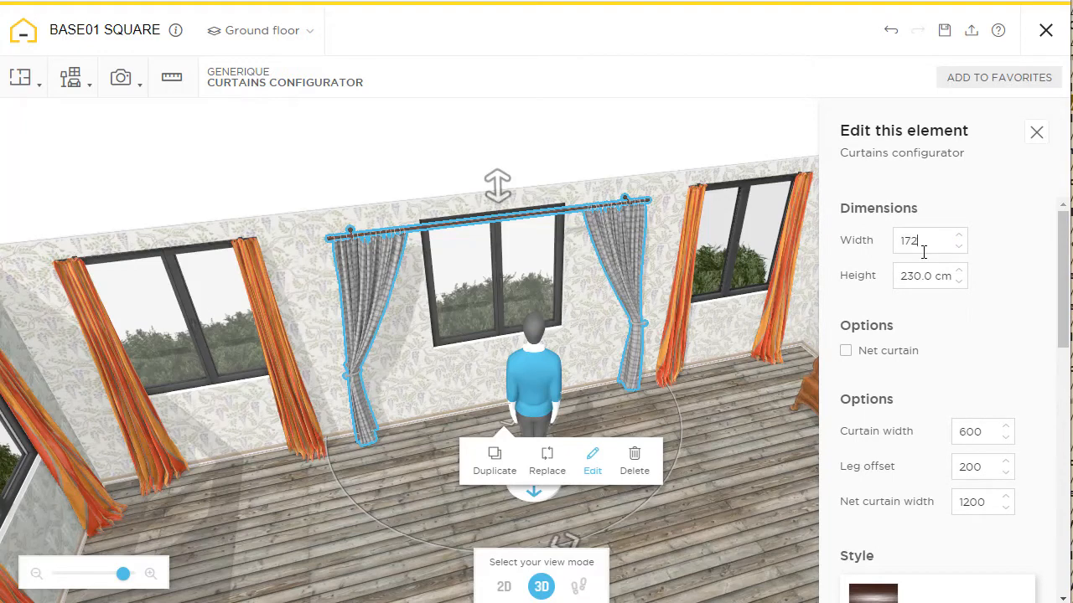
{"action": "key", "text": "Return"}
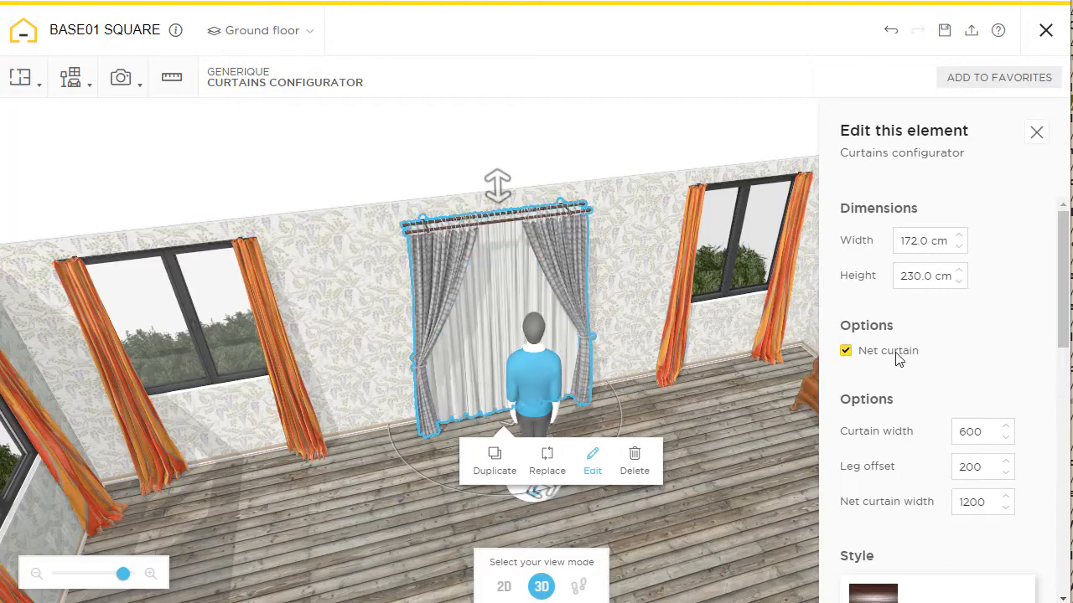
{"action": "left_click_drag", "start_coordinate": [630, 363], "coordinate": [657, 366]}
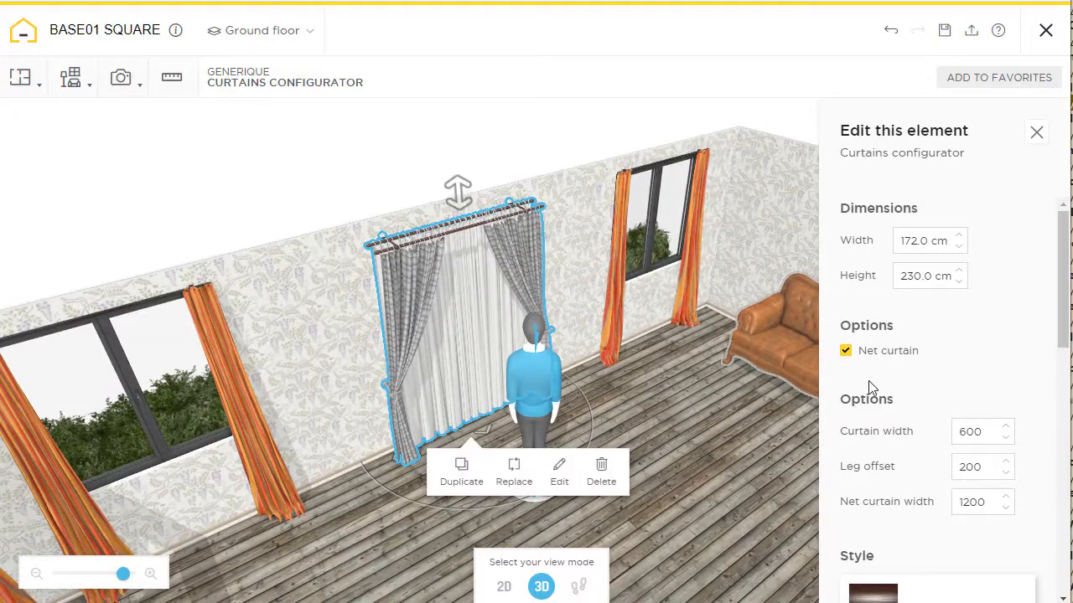
{"action": "scroll", "coordinate": [723, 405], "scroll_direction": "up", "scroll_amount": 1}
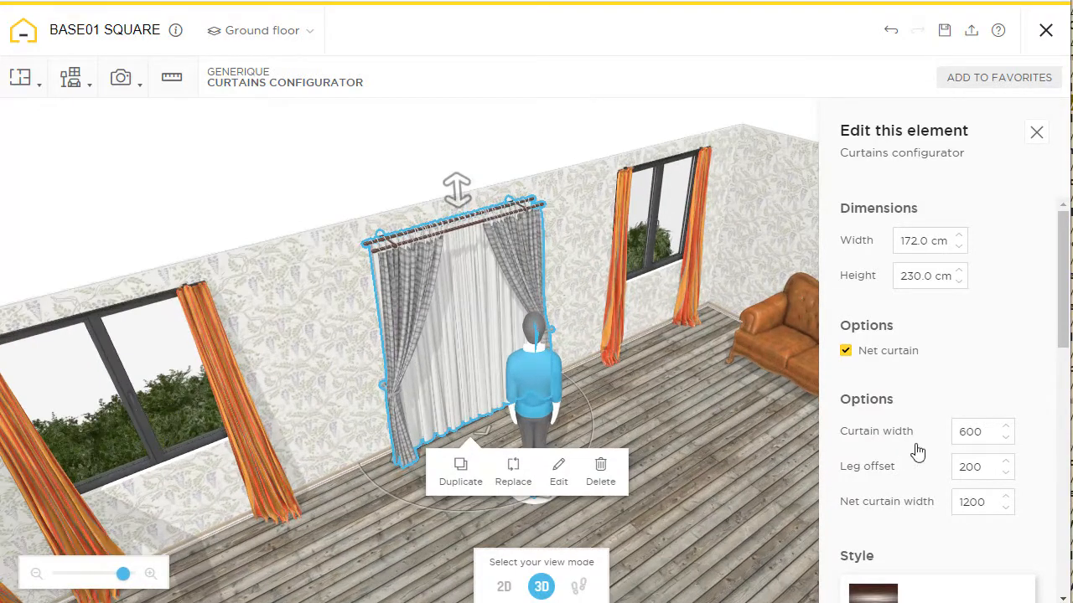
Step: Try a textured gold metal finish on the curtains rod, and settle on glossy black metal
{"action": "scroll", "coordinate": [1001, 430], "scroll_direction": "down", "scroll_amount": 3}
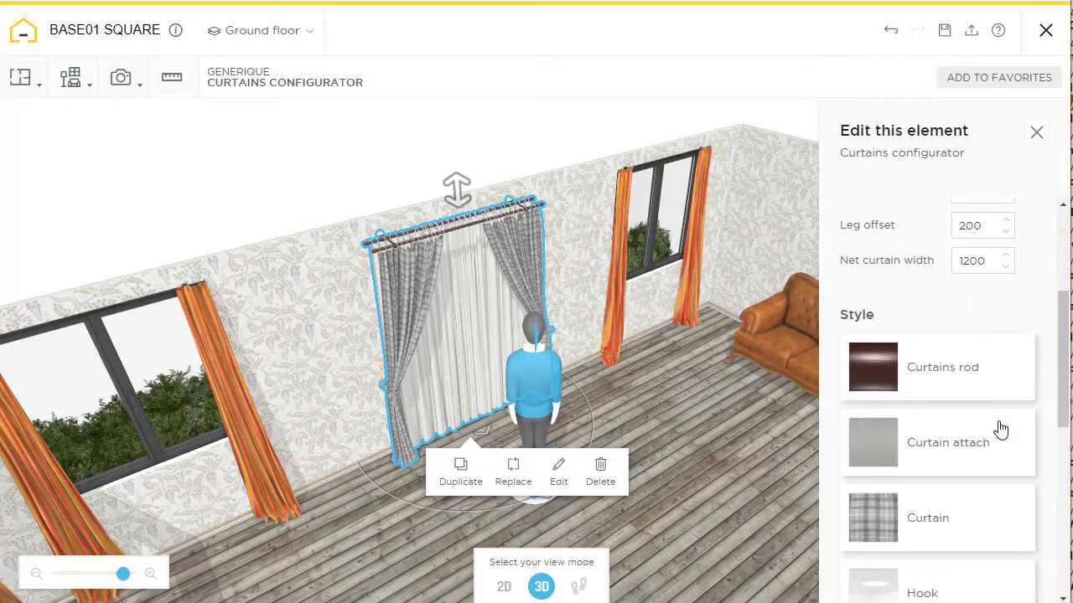
{"action": "left_click", "coordinate": [980, 369]}
{"action": "scroll", "coordinate": [977, 419], "scroll_direction": "down", "scroll_amount": 3}
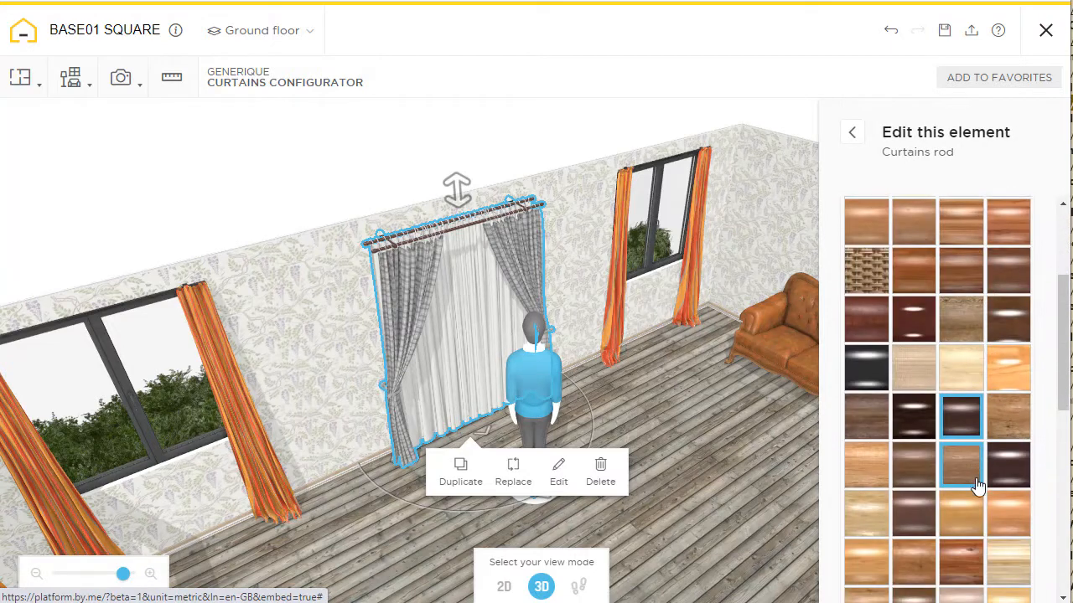
{"action": "scroll", "coordinate": [970, 478], "scroll_direction": "up", "scroll_amount": 3}
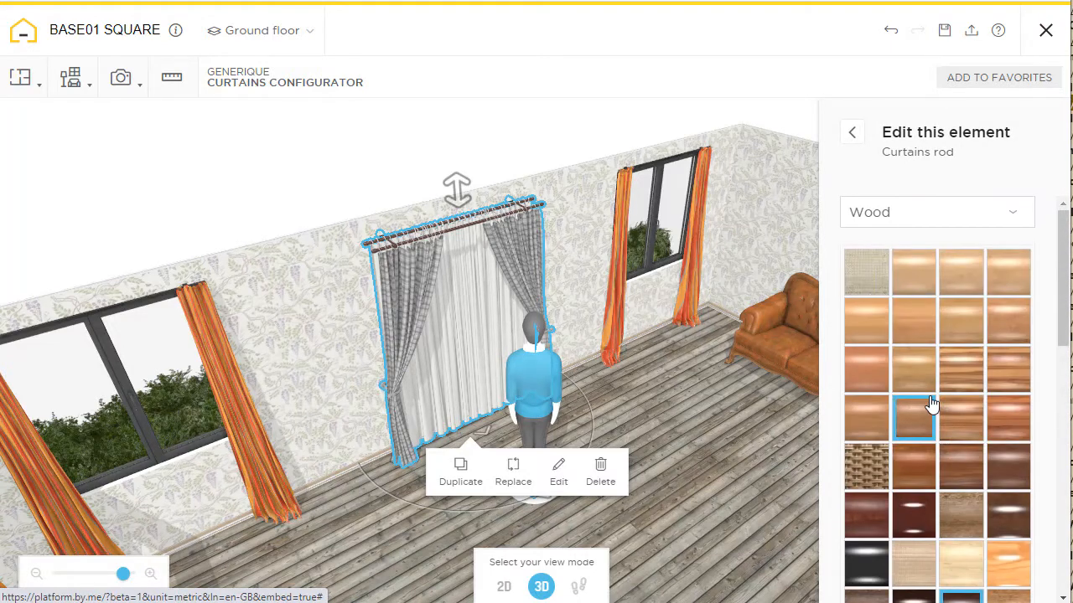
{"action": "left_click", "coordinate": [973, 219]}
{"action": "left_click", "coordinate": [932, 270]}
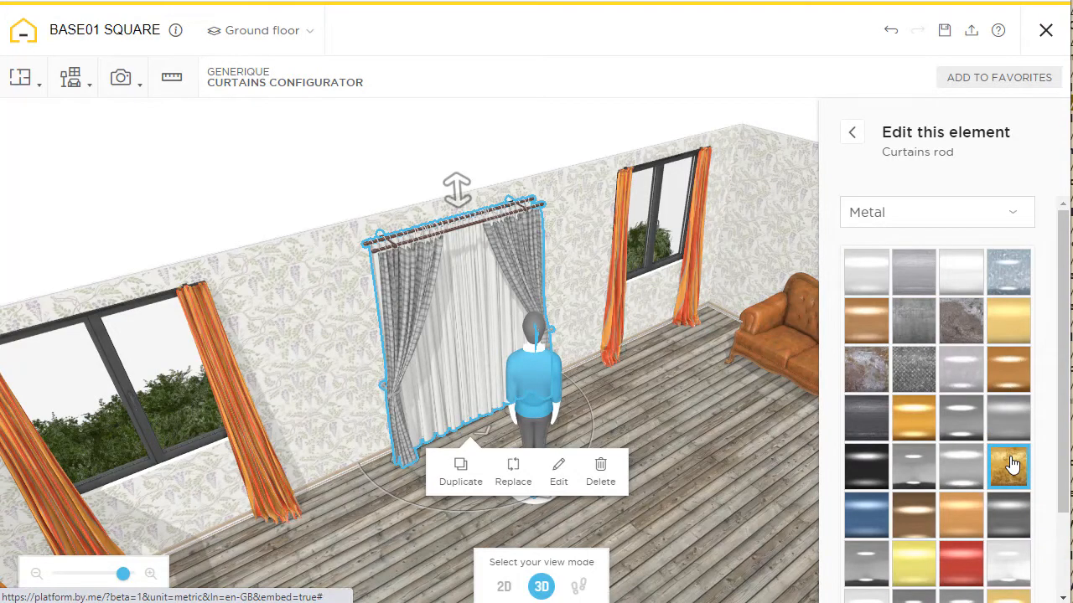
{"action": "mouse_move", "coordinate": [668, 372]}
{"action": "left_mouse_down"}
{"action": "mouse_move", "coordinate": [706, 373]}
{"action": "mouse_move", "coordinate": [684, 377]}
{"action": "left_mouse_up"}
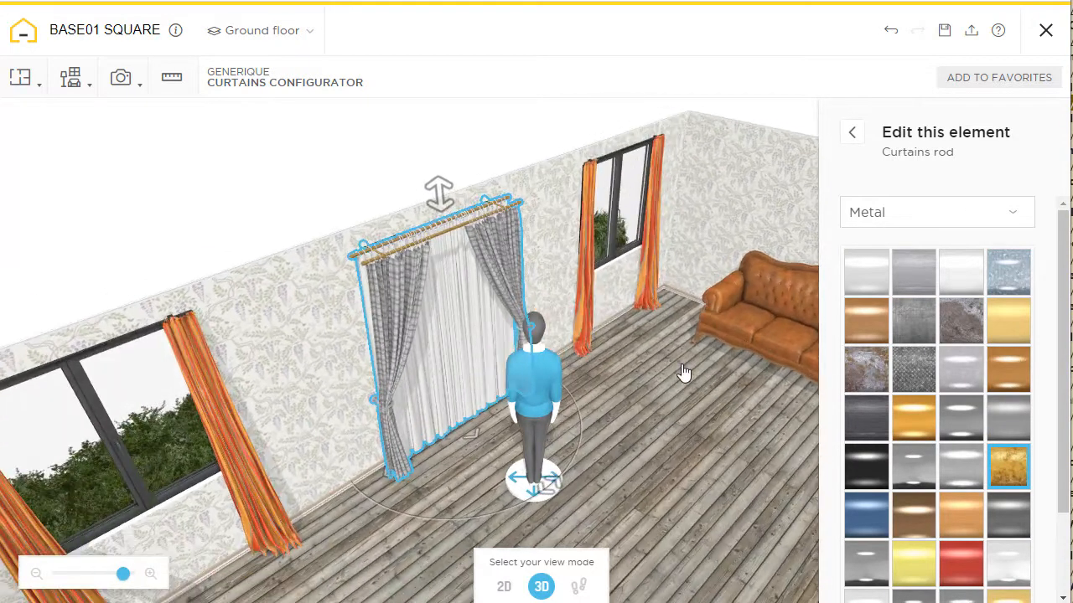
{"action": "left_click", "coordinate": [870, 474]}
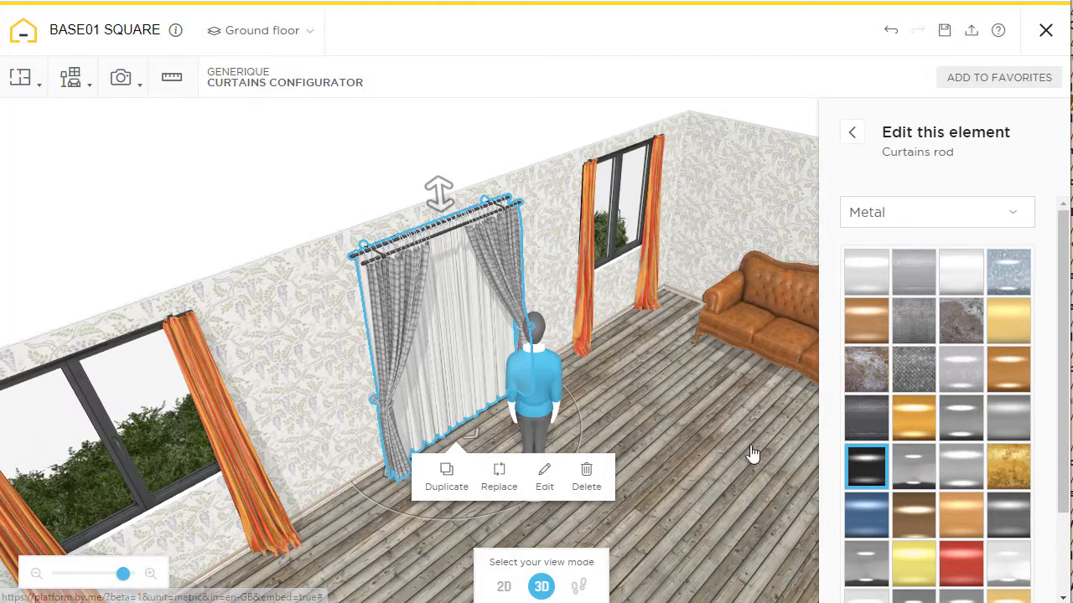
{"action": "scroll", "coordinate": [907, 450], "scroll_direction": "down", "scroll_amount": 3}
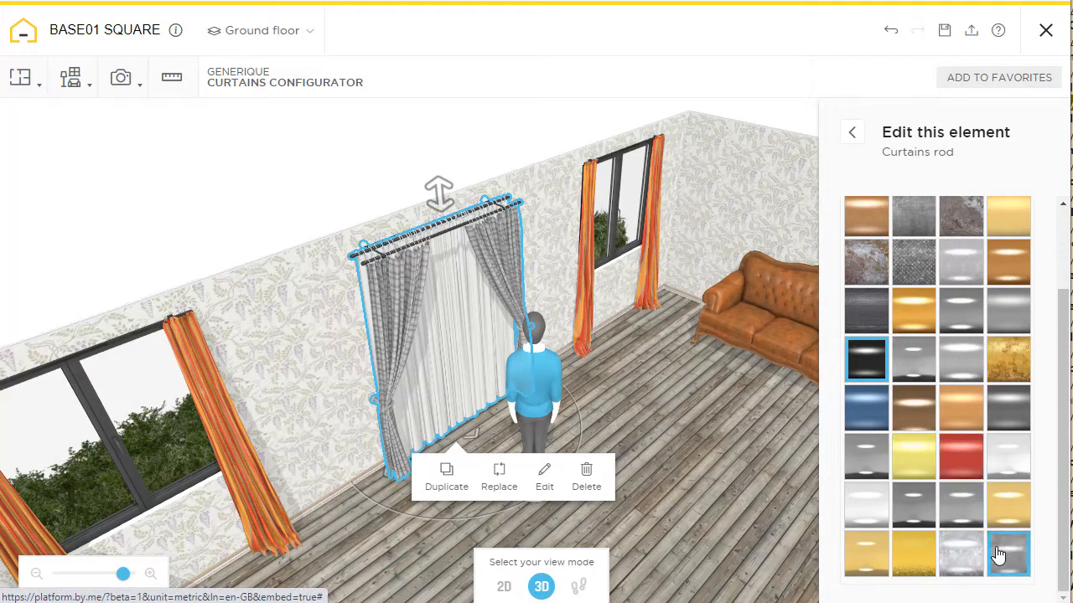
{"action": "scroll", "coordinate": [886, 391], "scroll_direction": "up", "scroll_amount": 3}
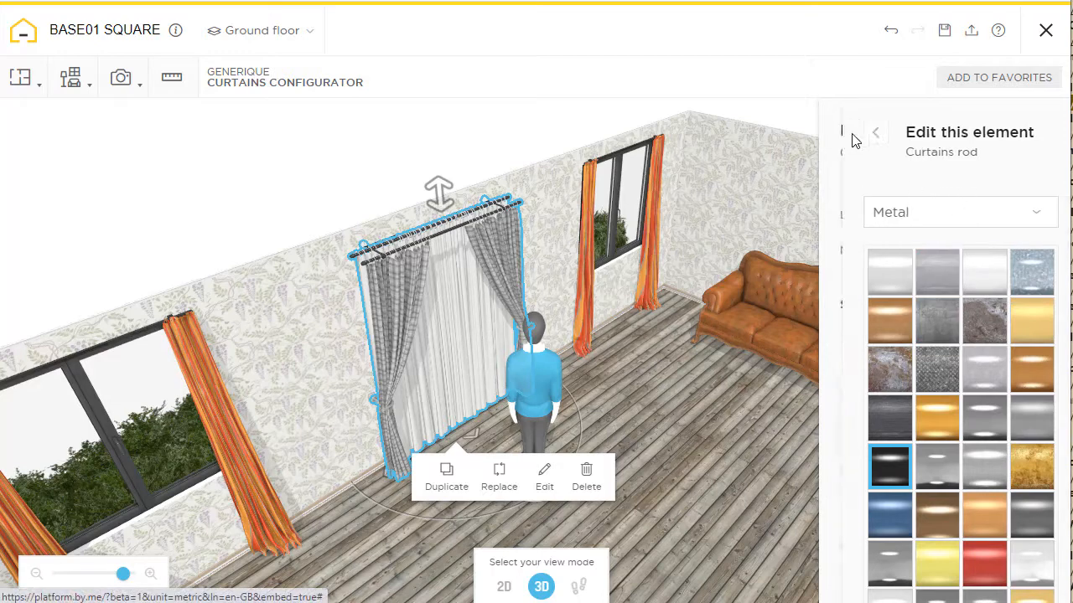
{"action": "left_click", "coordinate": [851, 132]}
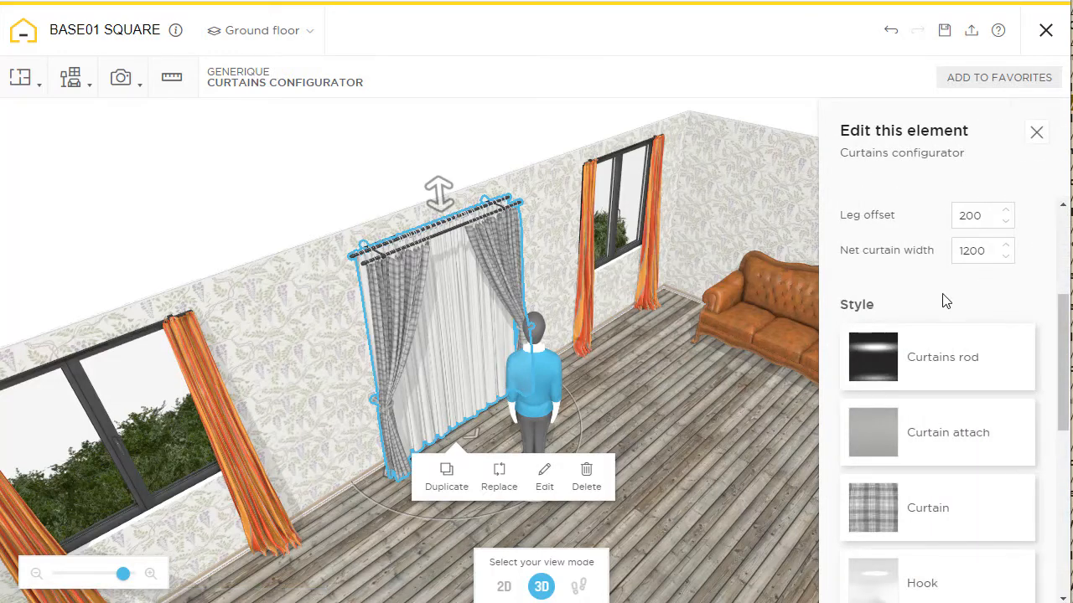
Step: Apply a black material to the curtain attach to match the rod
{"action": "left_click", "coordinate": [971, 444]}
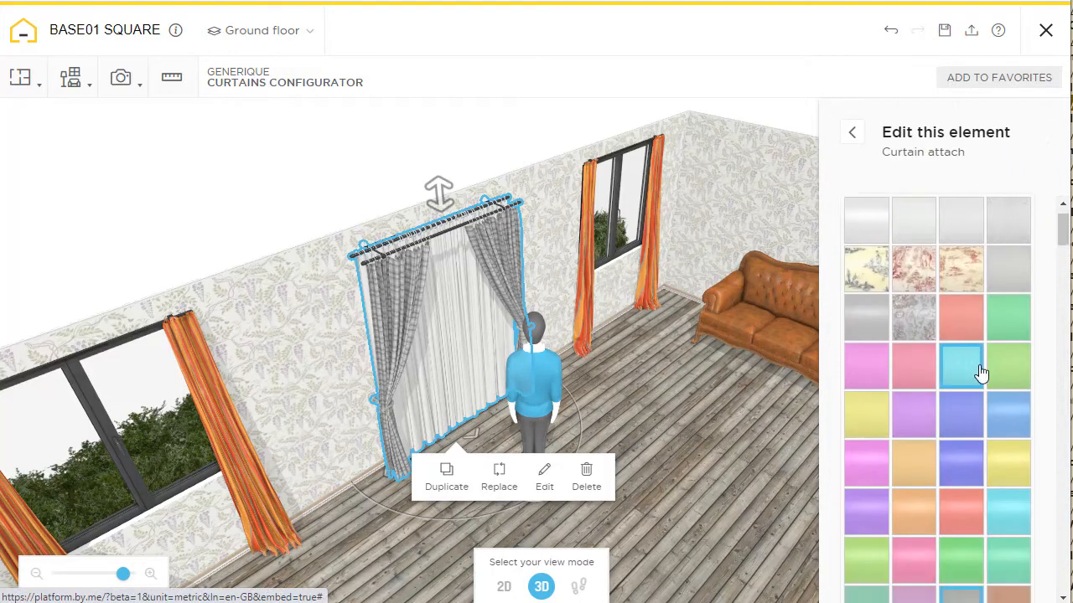
{"action": "scroll", "coordinate": [1030, 378], "scroll_direction": "down", "scroll_amount": 5}
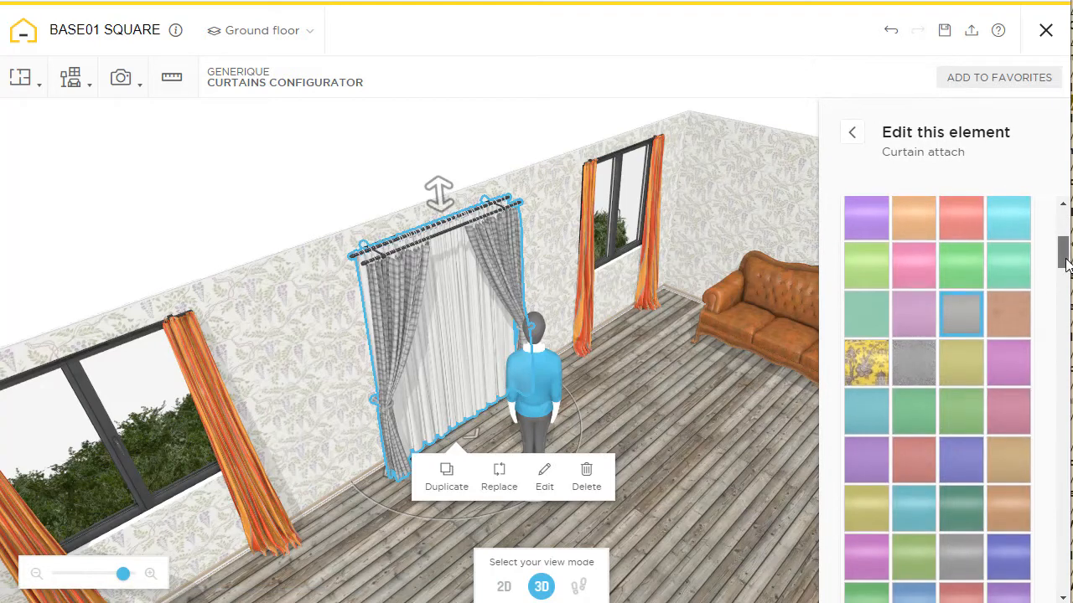
{"action": "left_click_drag", "start_coordinate": [1063, 252], "coordinate": [1064, 452]}
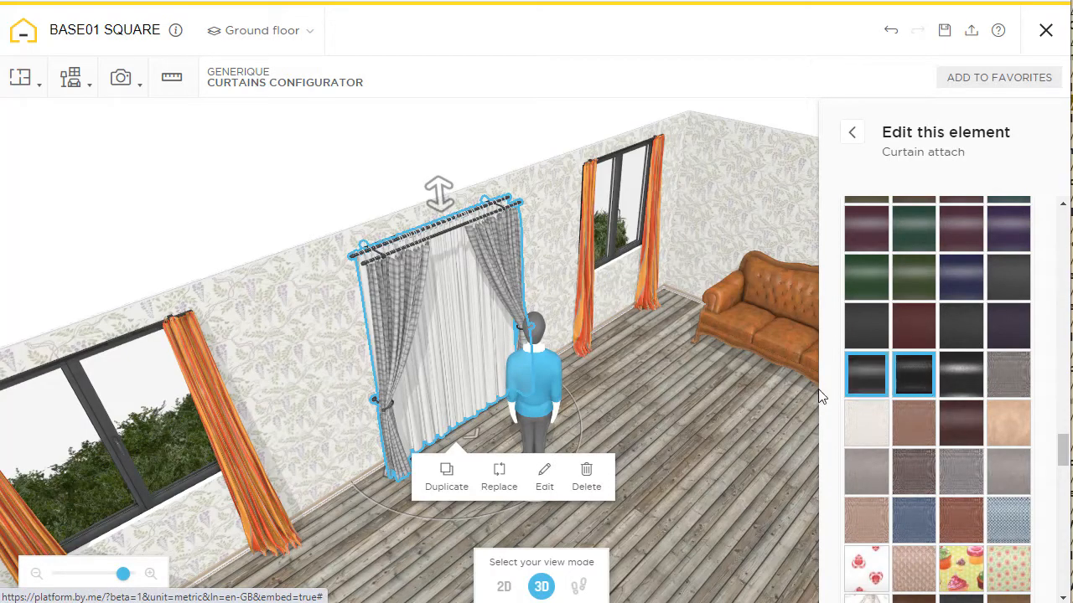
{"action": "left_click", "coordinate": [852, 133]}
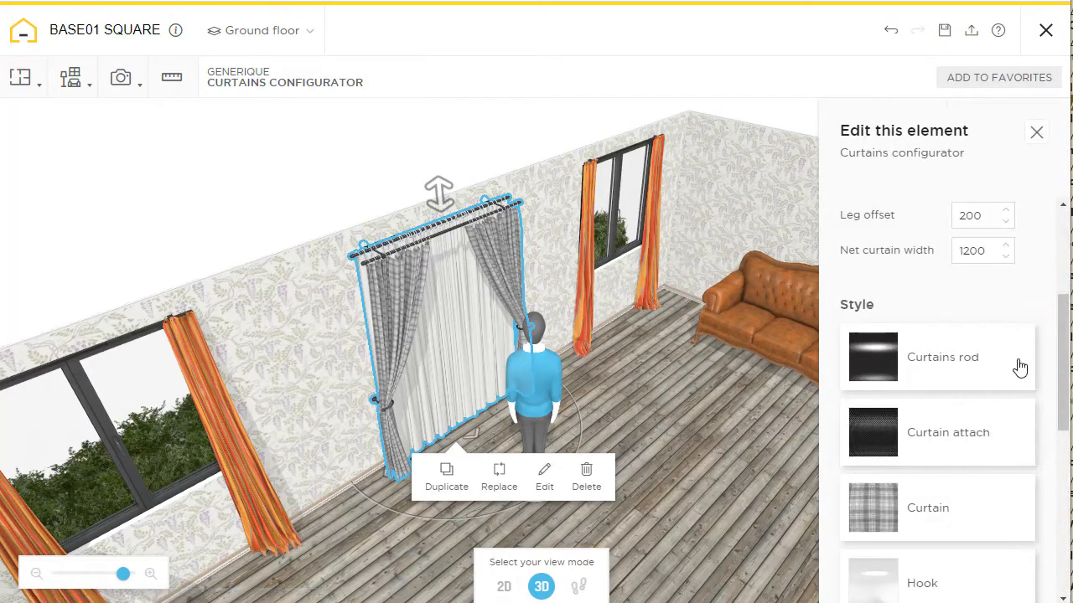
Step: Change the curtain fabric to plain dark red
{"action": "left_click", "coordinate": [981, 530]}
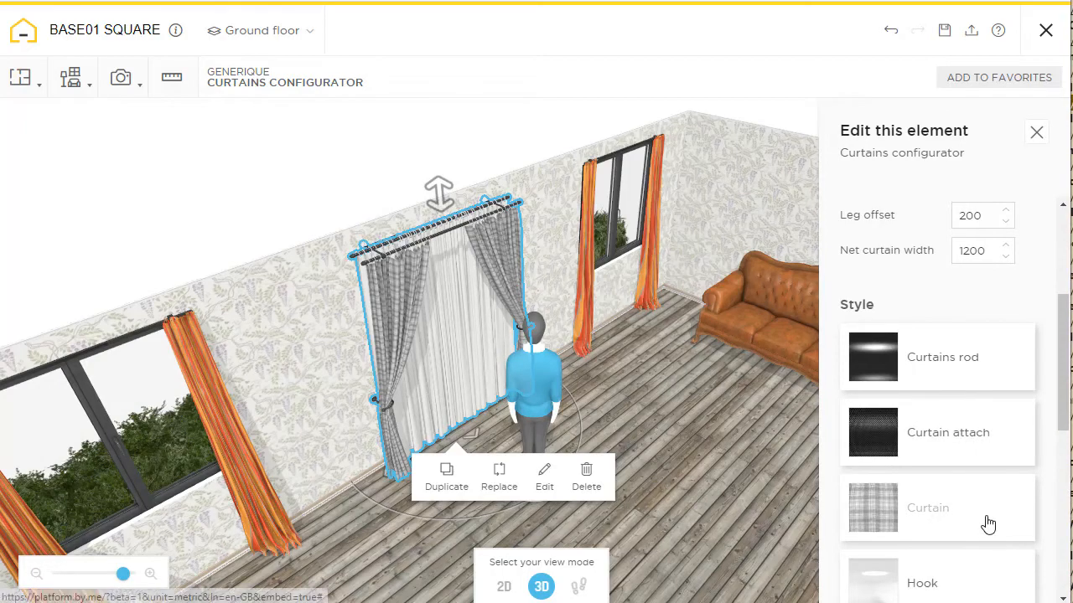
{"action": "scroll", "coordinate": [1006, 373], "scroll_direction": "down", "scroll_amount": 10}
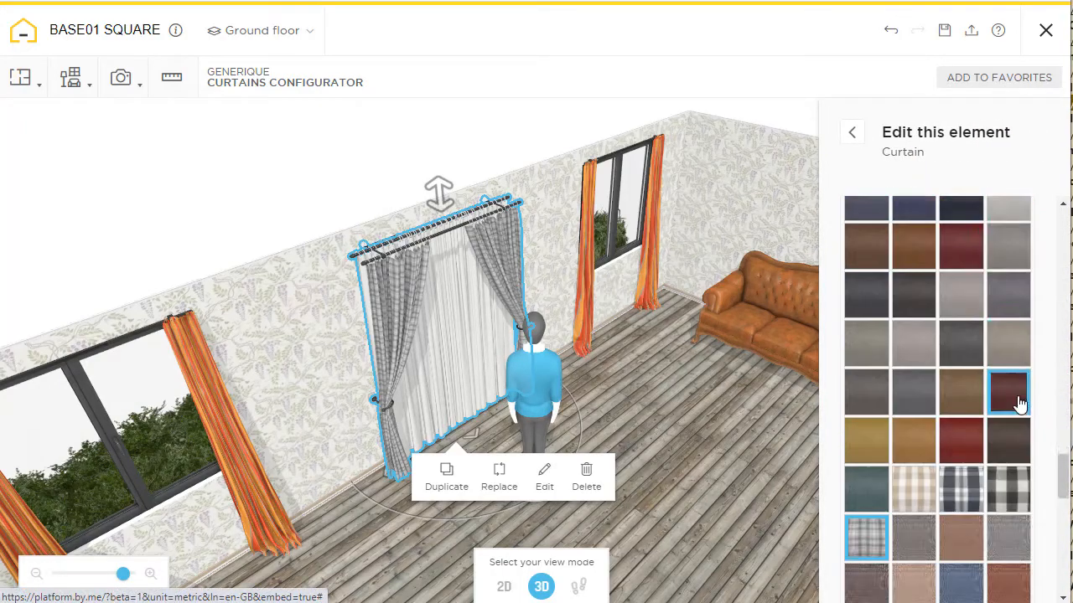
{"action": "scroll", "coordinate": [1054, 509], "scroll_direction": "up", "scroll_amount": 4}
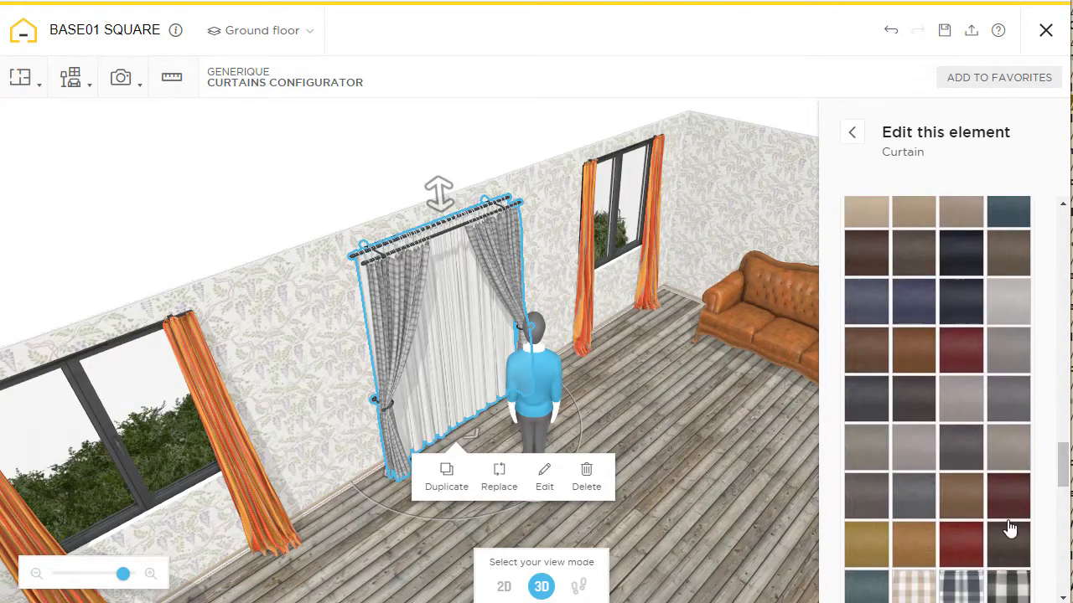
{"action": "mouse_move", "coordinate": [743, 424]}
{"action": "left_mouse_down"}
{"action": "mouse_move", "coordinate": [715, 431]}
{"action": "mouse_move", "coordinate": [732, 428]}
{"action": "left_mouse_up"}
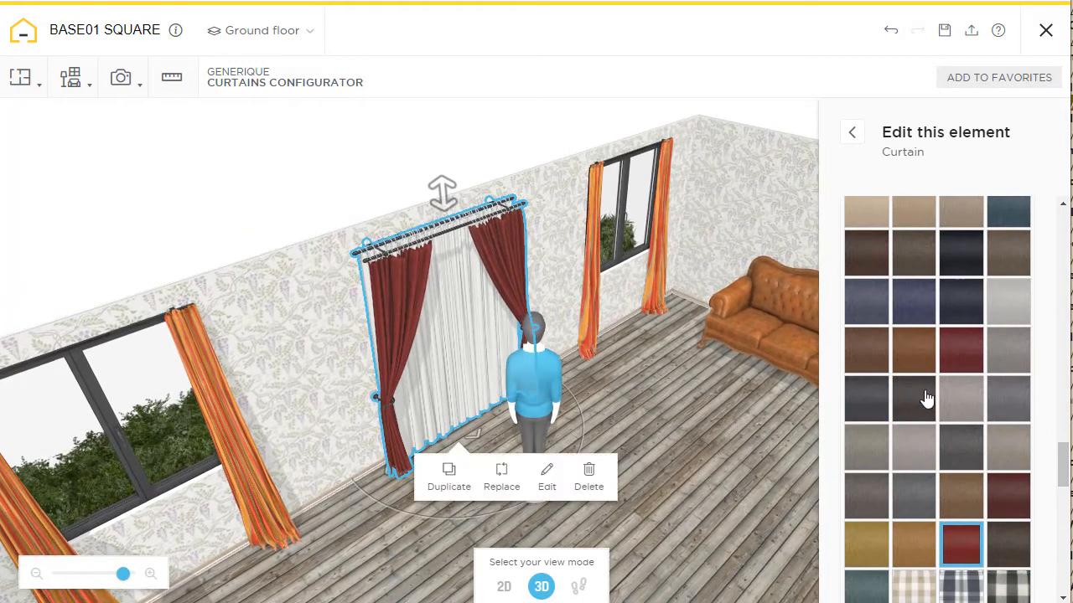
{"action": "left_click", "coordinate": [853, 133]}
Step: Try a yellow metal finish on the curtain hooks, and settle on the orange-copper metal
{"action": "scroll", "coordinate": [1005, 486], "scroll_direction": "down", "scroll_amount": 2}
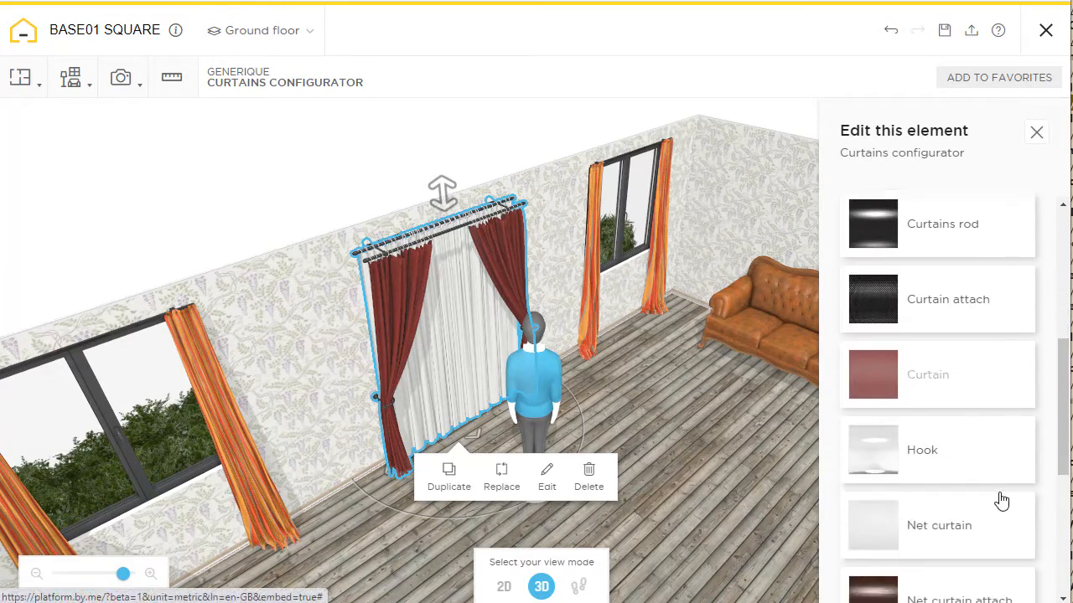
{"action": "left_click", "coordinate": [984, 421]}
{"action": "scroll", "coordinate": [982, 419], "scroll_direction": "down", "scroll_amount": 3}
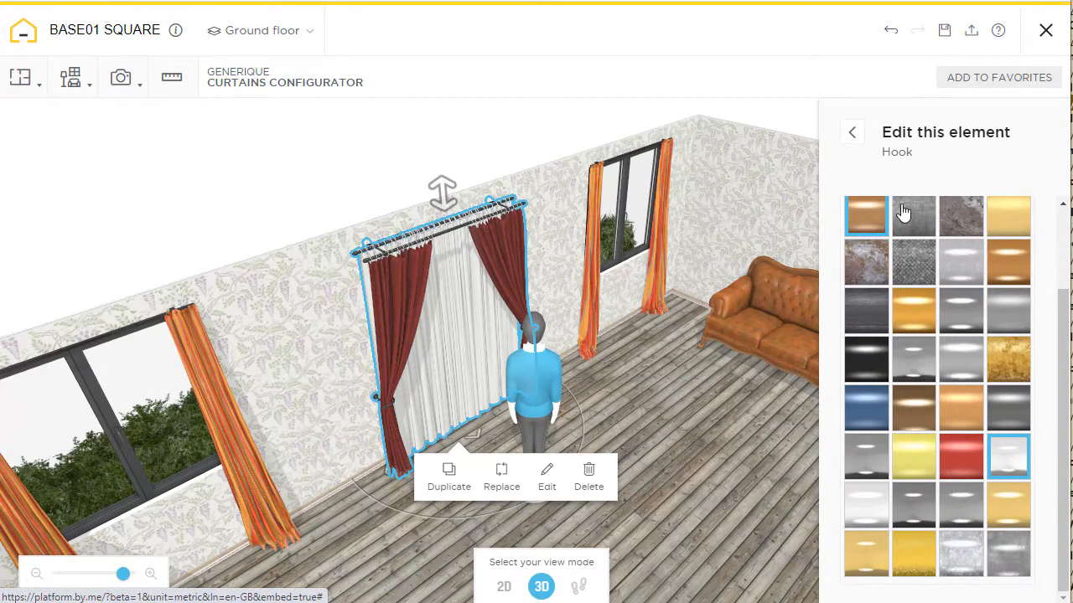
{"action": "left_click", "coordinate": [915, 458]}
{"action": "scroll", "coordinate": [503, 285], "scroll_direction": "up", "scroll_amount": 4}
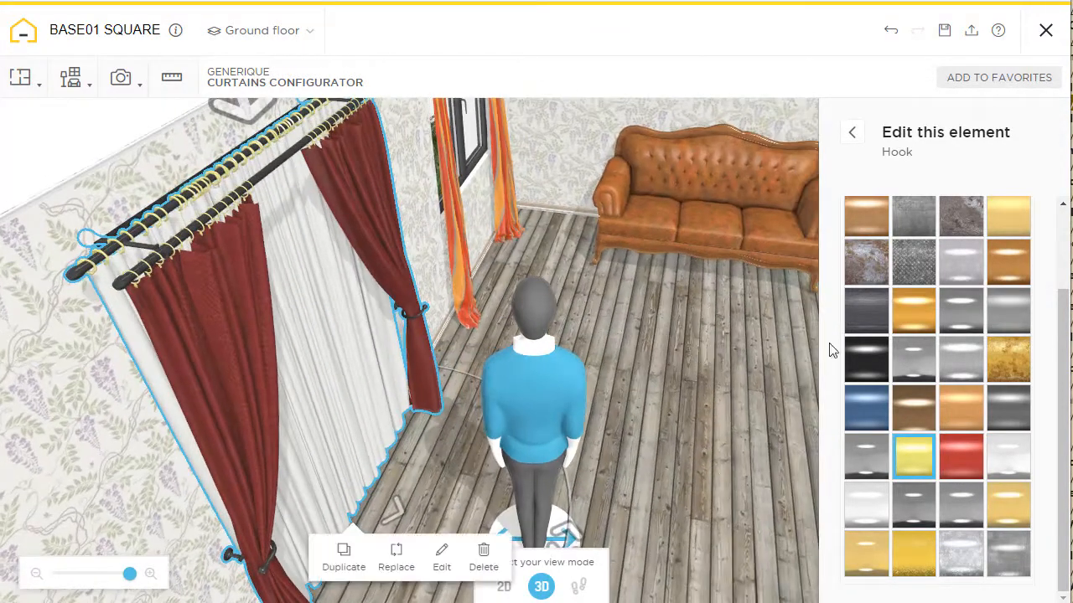
{"action": "left_click", "coordinate": [1011, 280]}
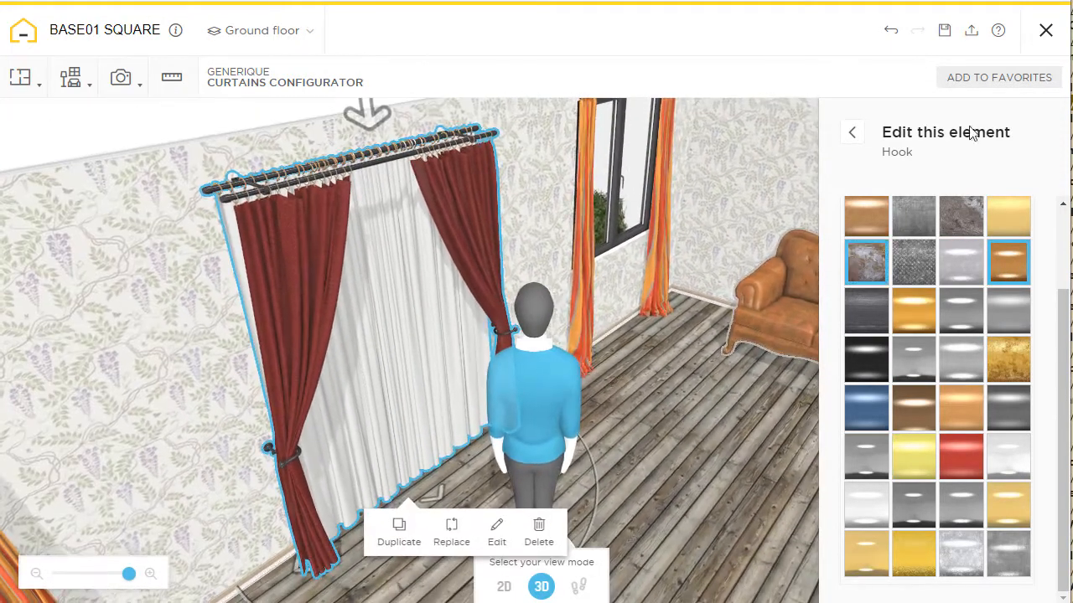
{"action": "left_click", "coordinate": [853, 132]}
Step: Change the net curtain's material to a plain light grey fabric
{"action": "scroll", "coordinate": [998, 394], "scroll_direction": "down", "scroll_amount": 2}
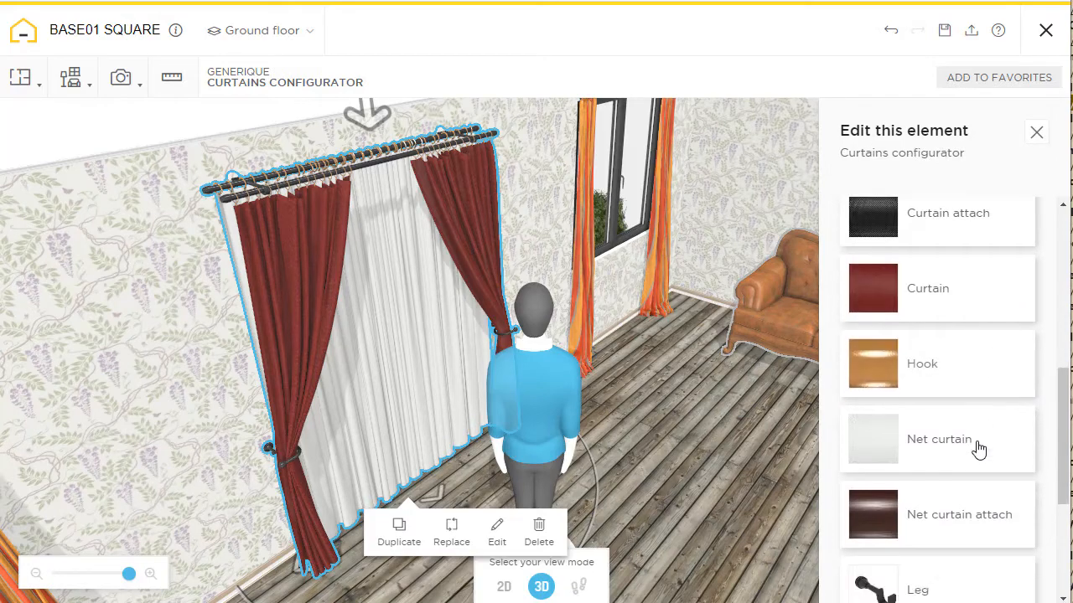
{"action": "left_click", "coordinate": [964, 423]}
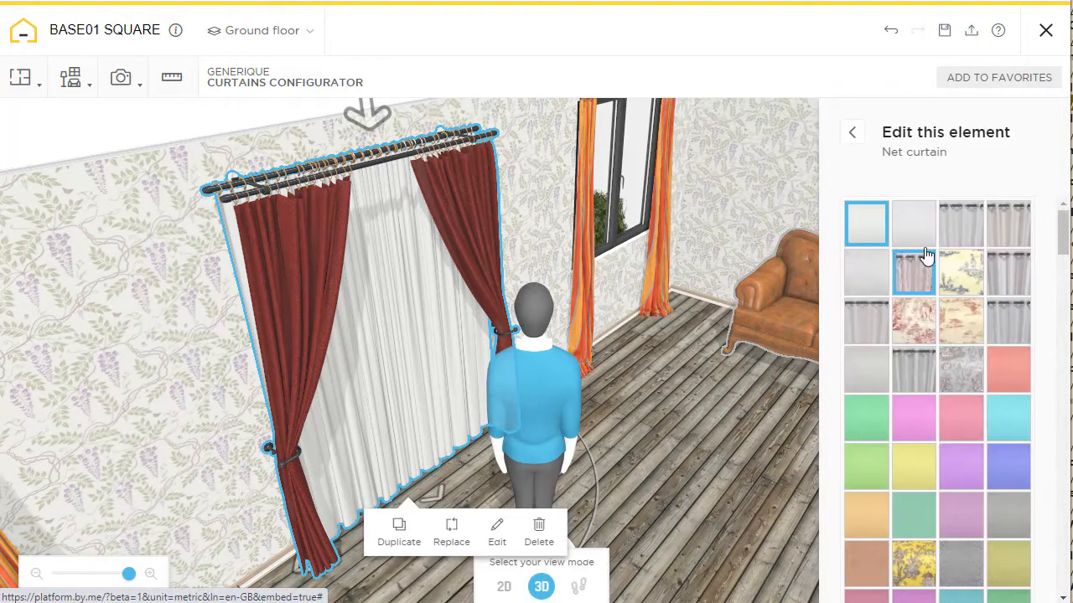
{"action": "left_click_drag", "start_coordinate": [728, 432], "coordinate": [667, 404]}
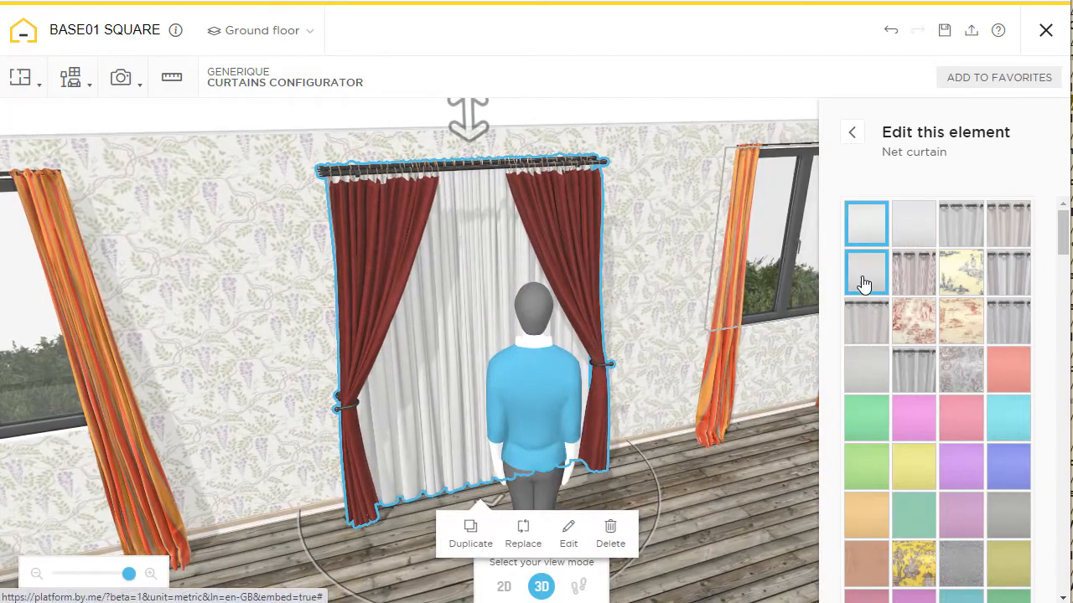
{"action": "left_click", "coordinate": [949, 241]}
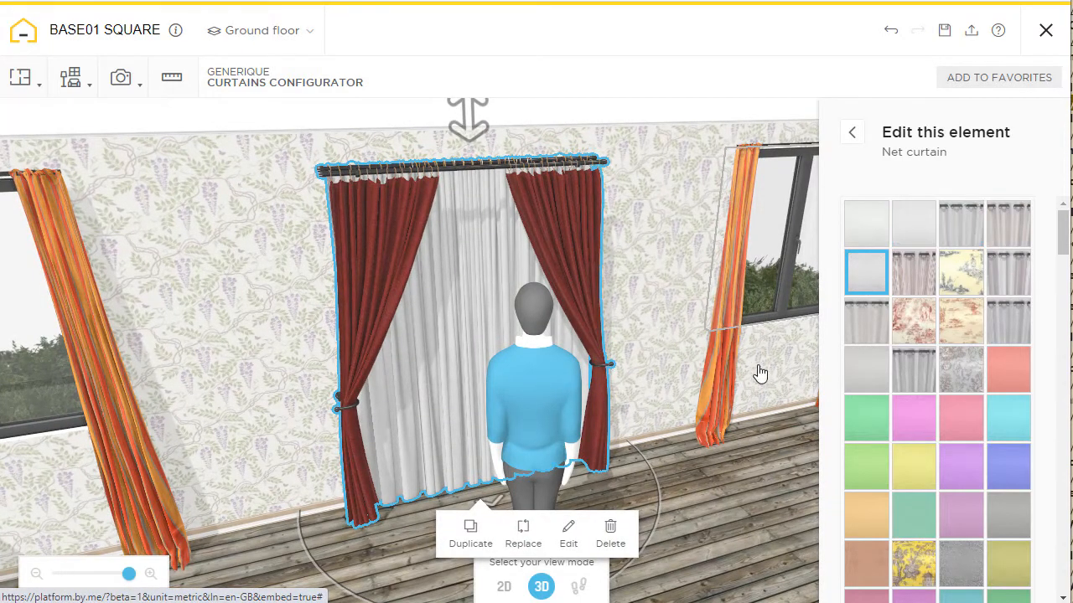
Step: Apply the semi-transparent grey patterned fabric to the net curtain
{"action": "left_click_drag", "start_coordinate": [760, 373], "coordinate": [771, 403]}
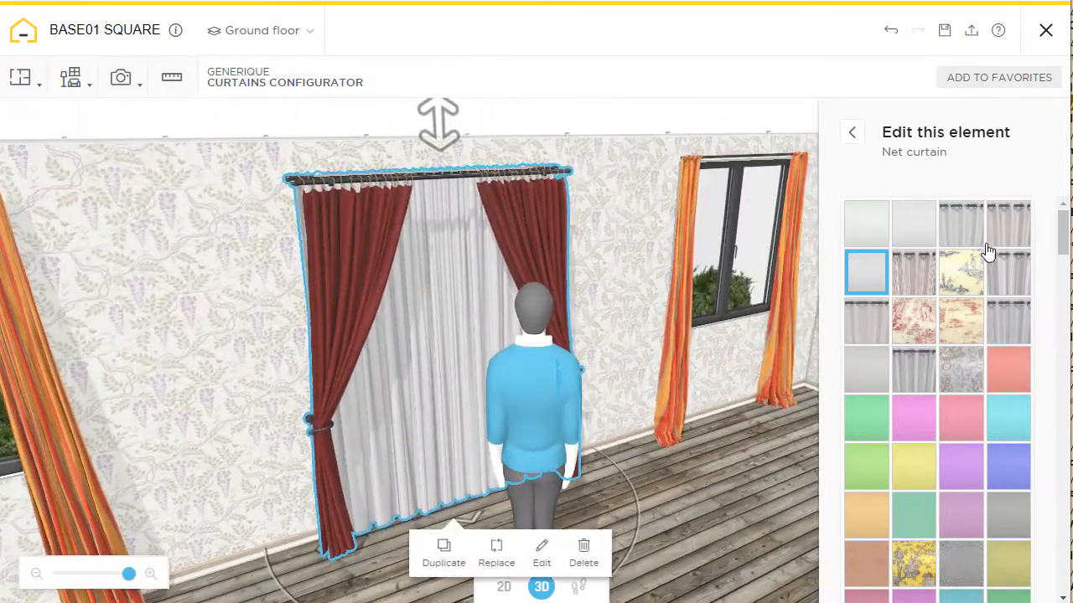
{"action": "left_click", "coordinate": [1004, 228]}
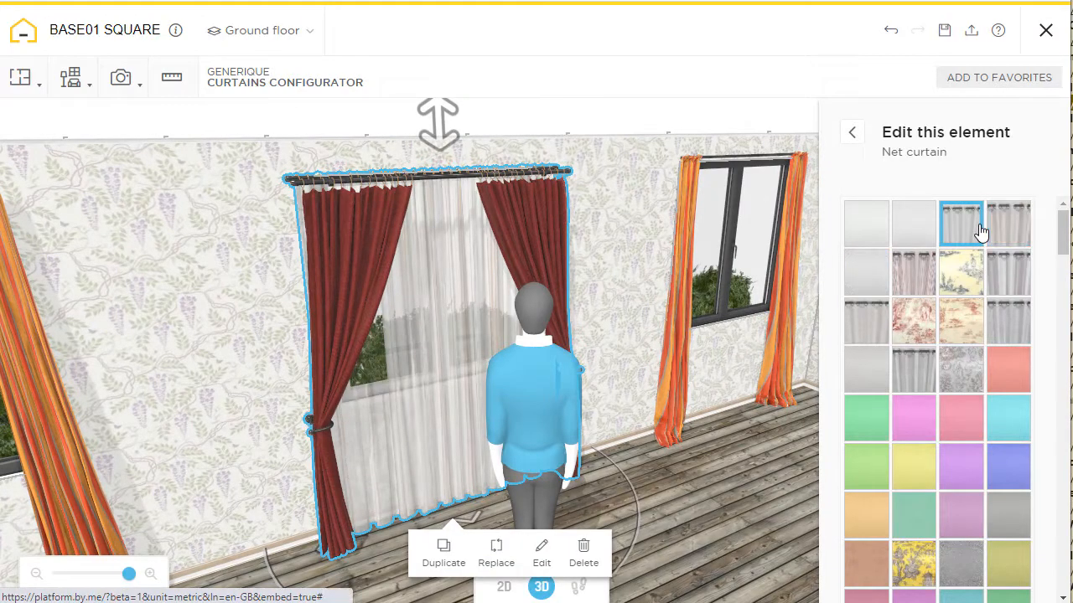
{"action": "mouse_move", "coordinate": [738, 440]}
{"action": "left_mouse_down"}
{"action": "mouse_move", "coordinate": [779, 447]}
{"action": "mouse_move", "coordinate": [662, 453]}
{"action": "mouse_move", "coordinate": [690, 455]}
{"action": "mouse_move", "coordinate": [726, 438]}
{"action": "mouse_move", "coordinate": [749, 445]}
{"action": "left_mouse_up"}
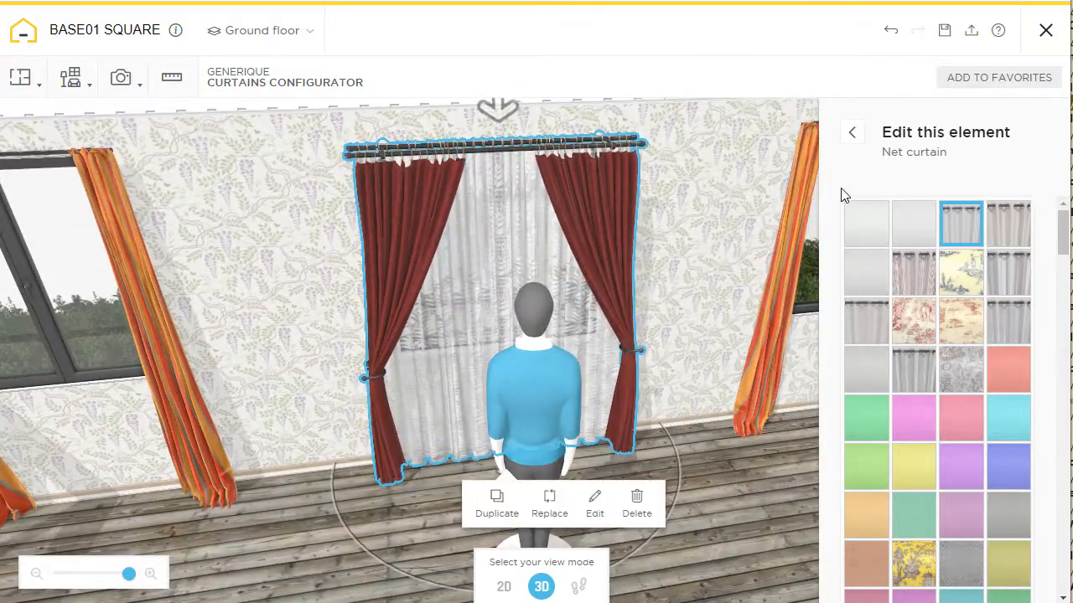
{"action": "left_click", "coordinate": [856, 136]}
Step: Change the curtain rod's leg to the thick straight bracket with a round wall plate
{"action": "scroll", "coordinate": [978, 460], "scroll_direction": "down", "scroll_amount": 2}
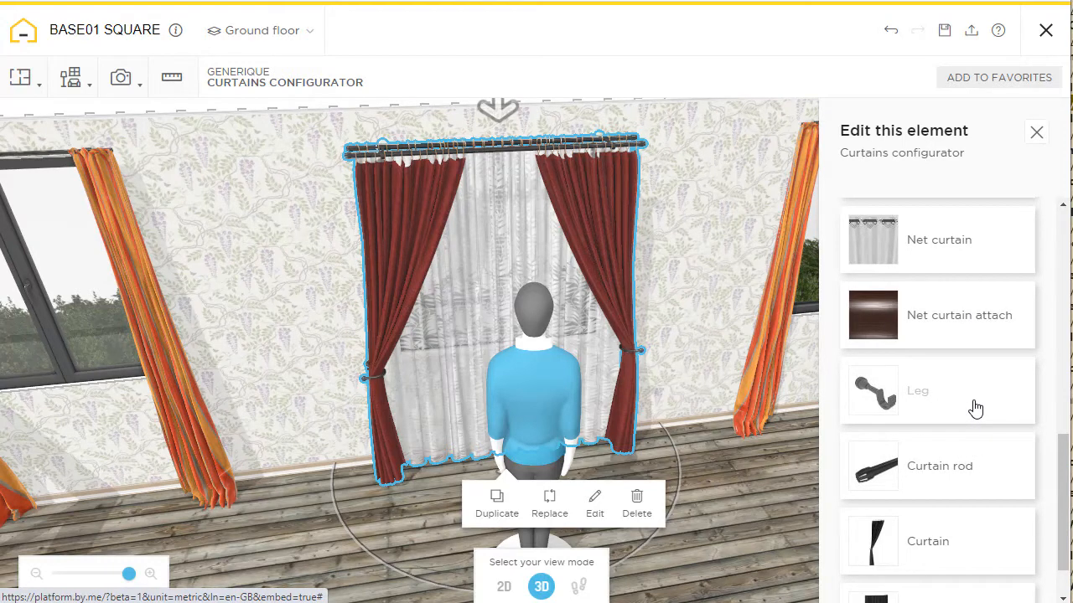
{"action": "left_click", "coordinate": [972, 408]}
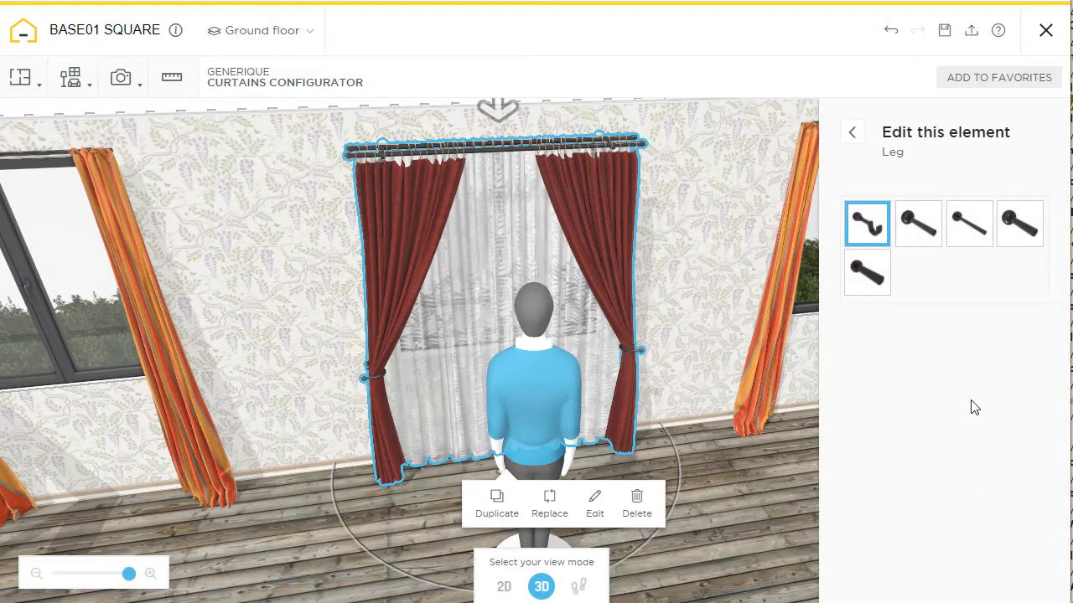
{"action": "left_click", "coordinate": [1029, 238]}
{"action": "left_click_drag", "start_coordinate": [786, 347], "coordinate": [807, 394]}
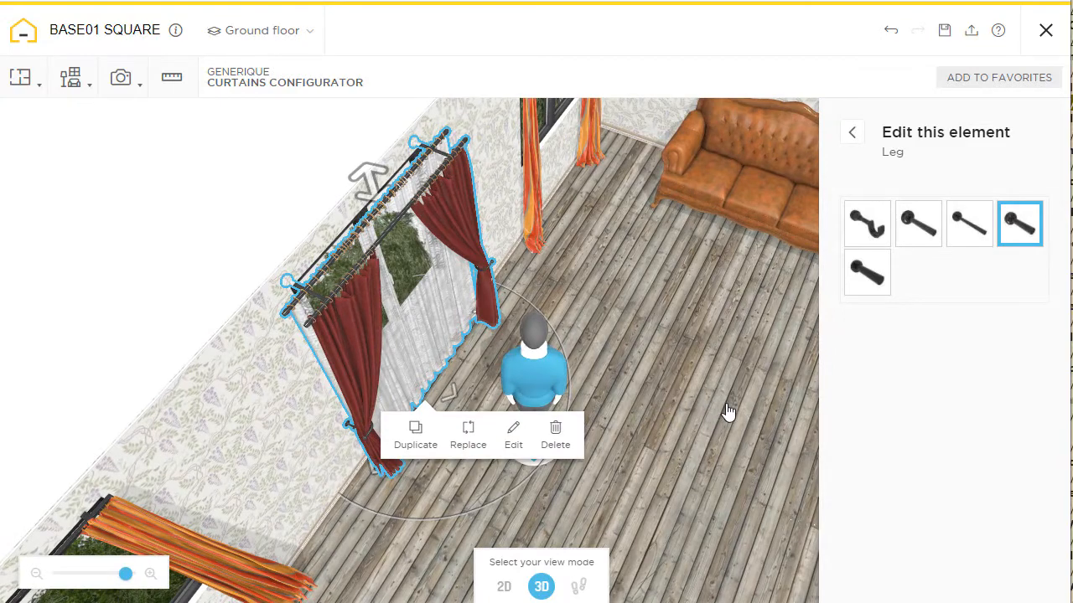
{"action": "left_click_drag", "start_coordinate": [726, 412], "coordinate": [726, 395]}
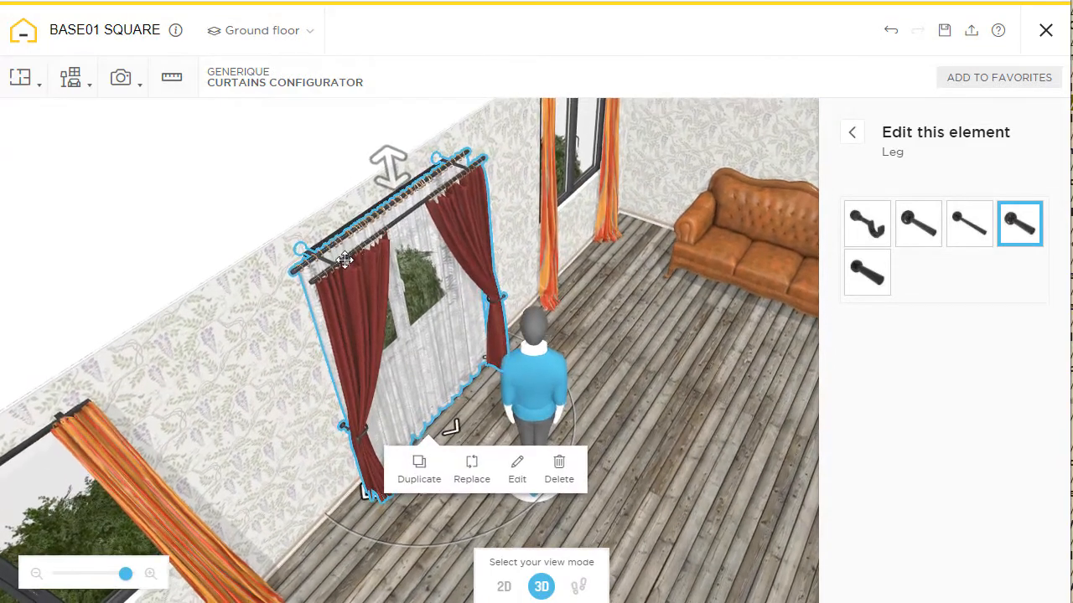
{"action": "mouse_move", "coordinate": [460, 427]}
{"action": "left_mouse_down"}
{"action": "mouse_move", "coordinate": [470, 434]}
{"action": "mouse_move", "coordinate": [458, 428]}
{"action": "left_mouse_up"}
{"action": "left_click_drag", "start_coordinate": [691, 429], "coordinate": [670, 406]}
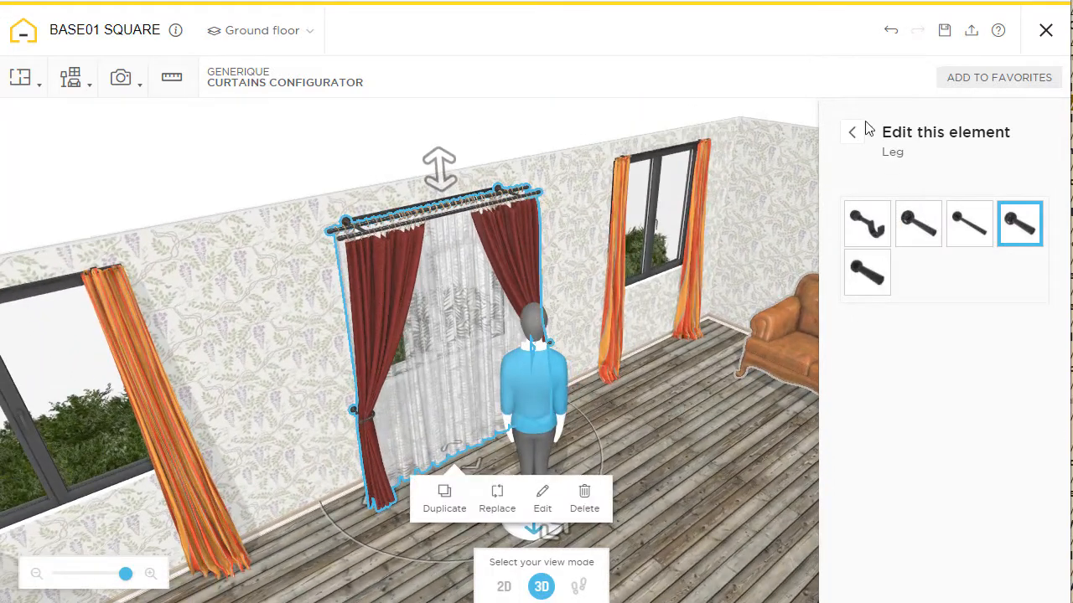
{"action": "left_click", "coordinate": [853, 132]}
Step: Change the curtain rod to the model with twisted cage finials
{"action": "scroll", "coordinate": [984, 453], "scroll_direction": "down", "scroll_amount": 1}
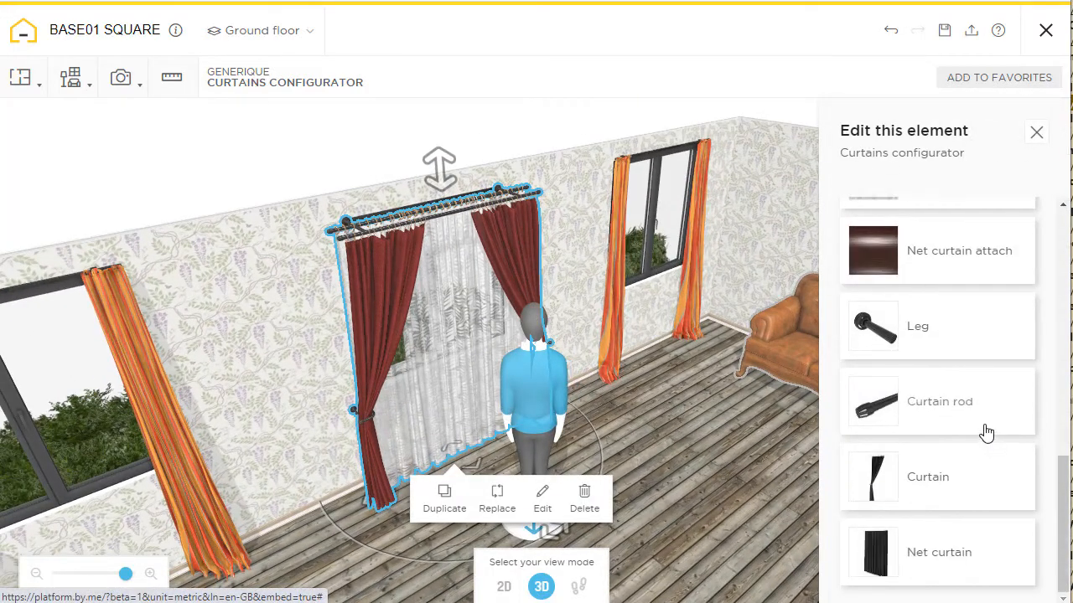
{"action": "left_click", "coordinate": [946, 415]}
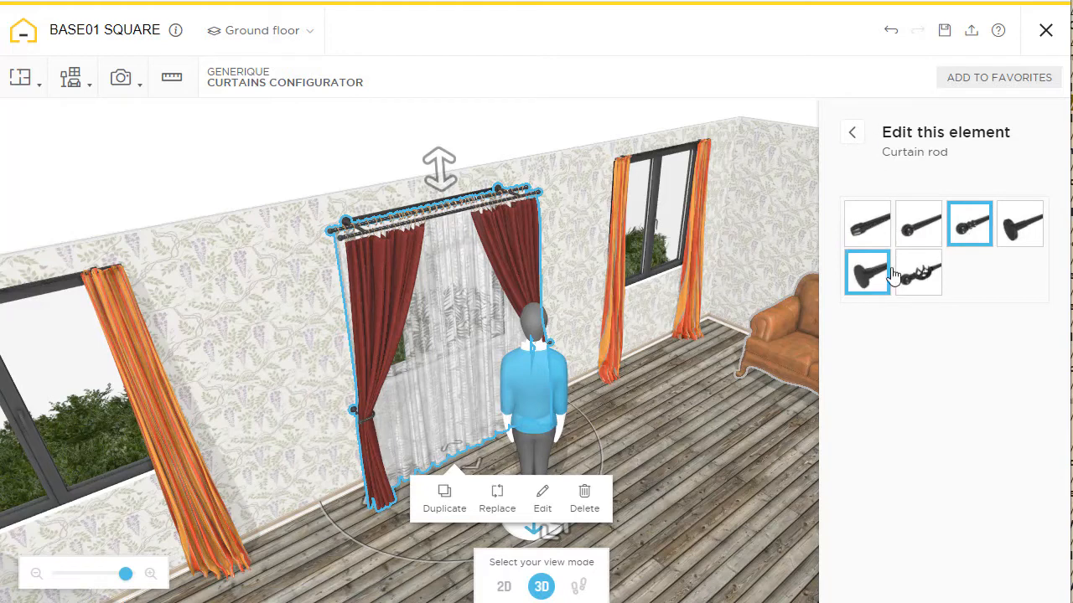
{"action": "left_click", "coordinate": [919, 278]}
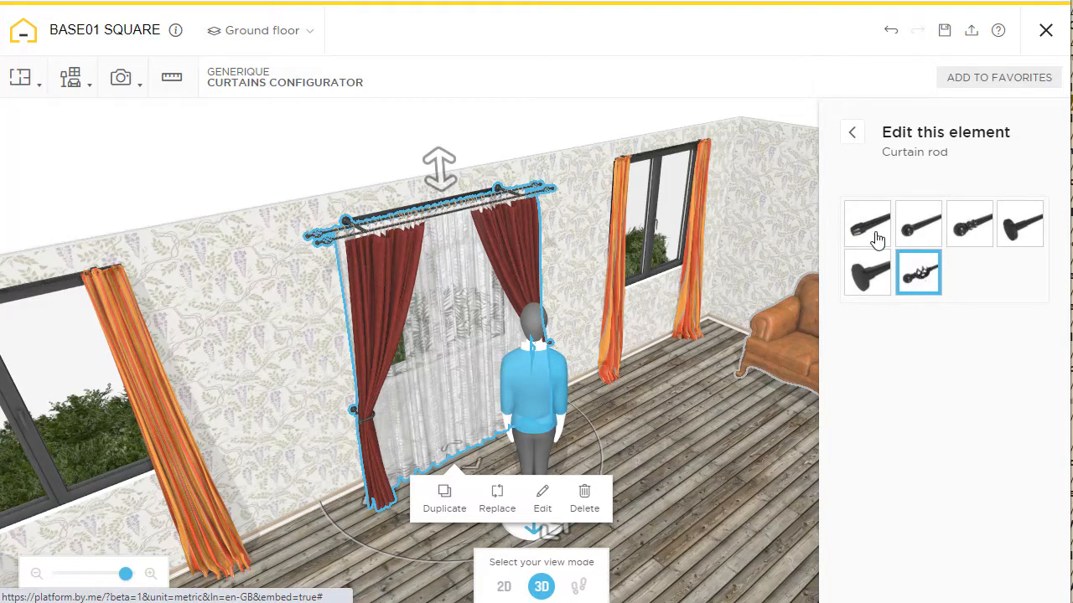
{"action": "left_click", "coordinate": [851, 134]}
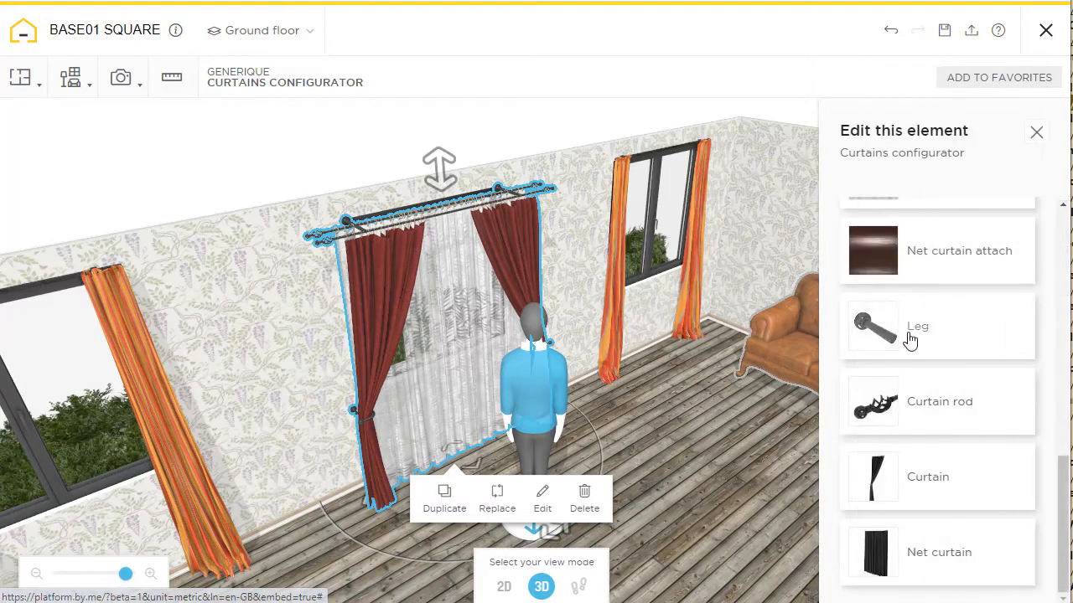
Step: Change the curtain shape to the tied-back model whose fabric trails on the floor
{"action": "left_click", "coordinate": [977, 467]}
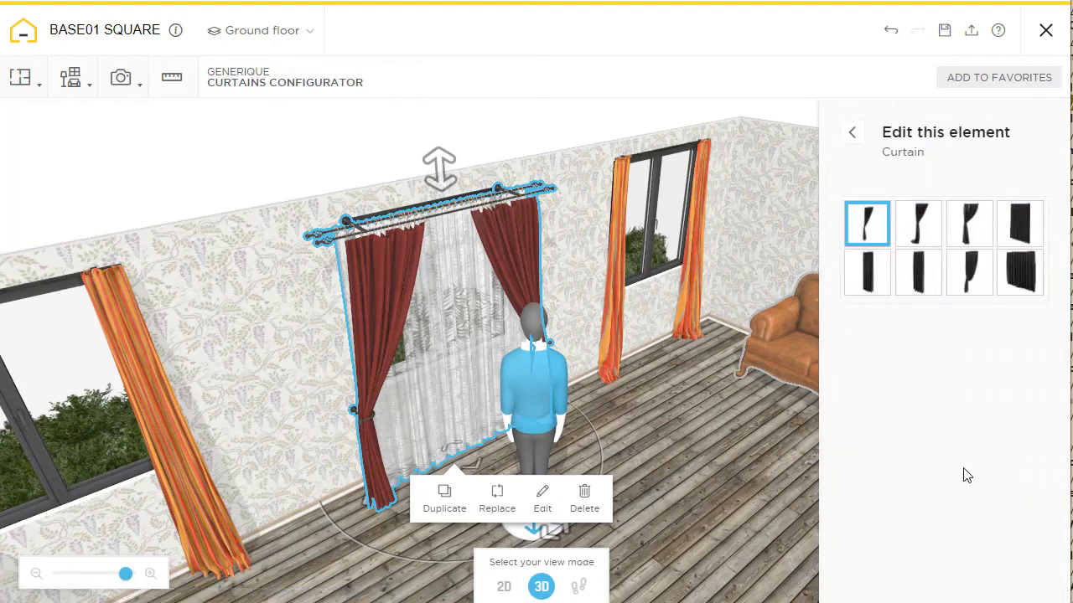
{"action": "left_click", "coordinate": [935, 234]}
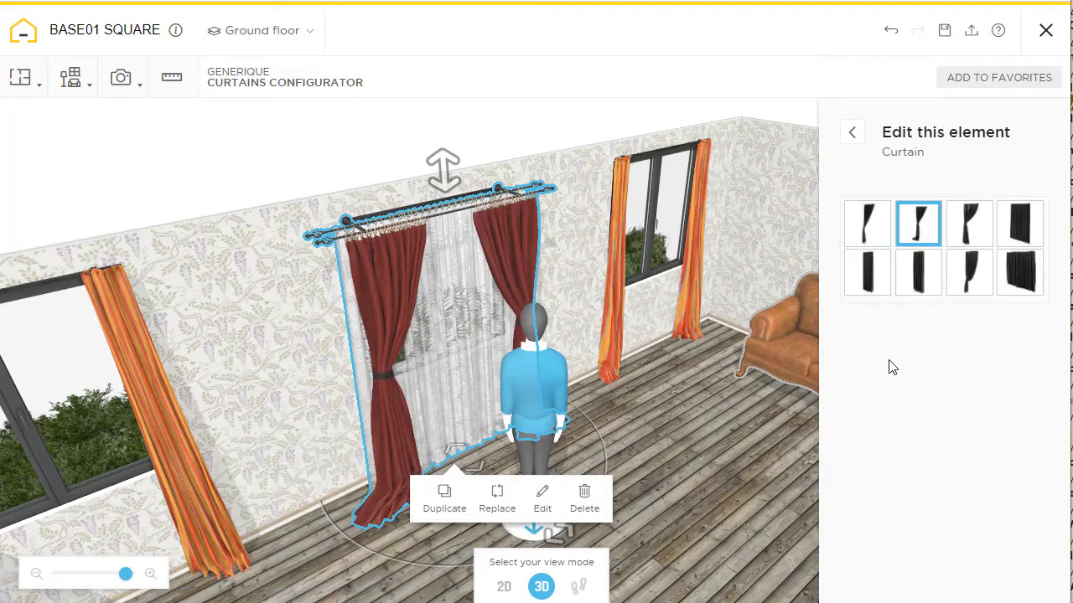
{"action": "left_click", "coordinate": [852, 133]}
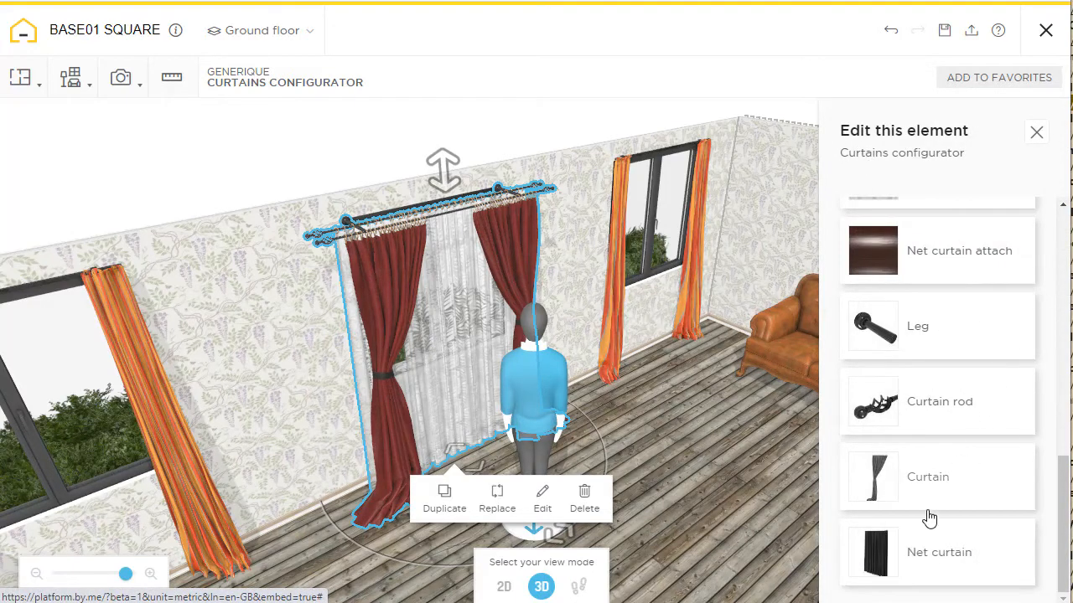
Step: Look over the available net curtain shapes, and close the configuration to inspect the finished curtains from the front
{"action": "left_click", "coordinate": [957, 571]}
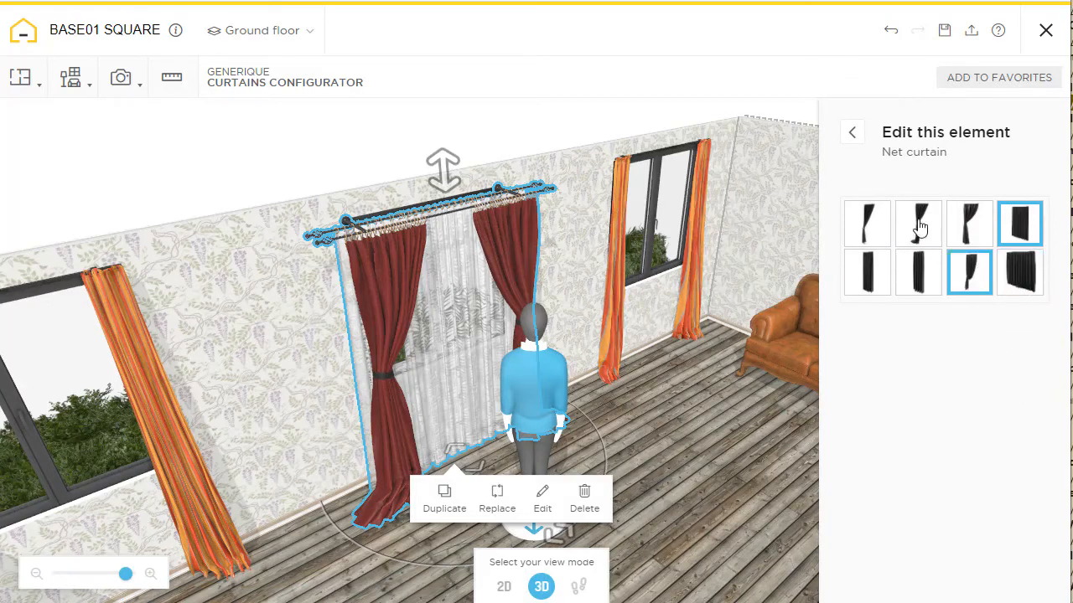
{"action": "left_click", "coordinate": [853, 135]}
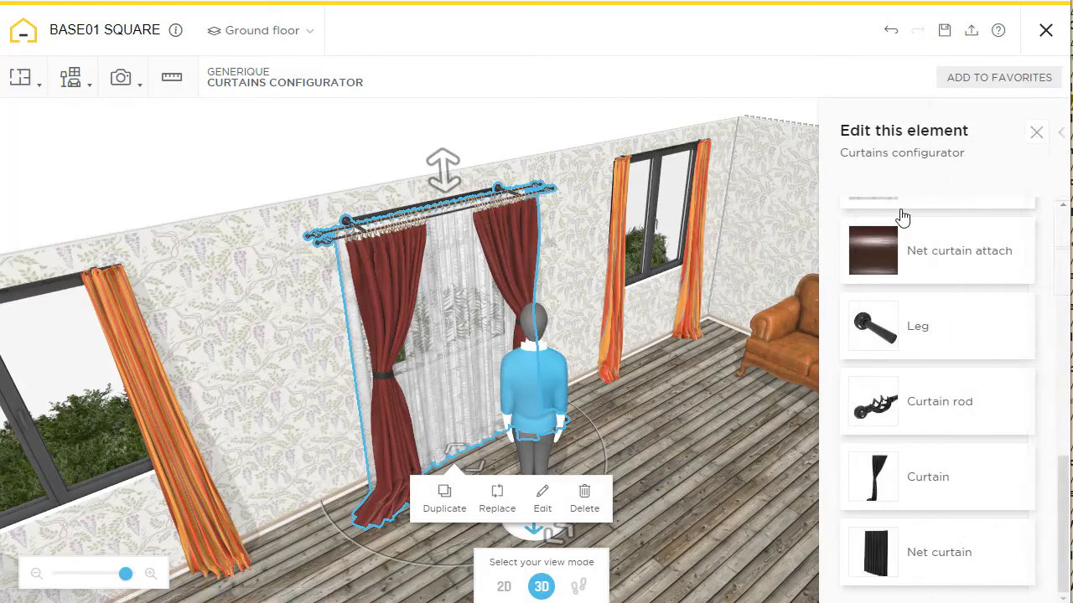
{"action": "left_click", "coordinate": [1037, 135]}
{"action": "left_click_drag", "start_coordinate": [773, 481], "coordinate": [651, 509]}
{"action": "scroll", "coordinate": [741, 517], "scroll_direction": "up", "scroll_amount": 5}
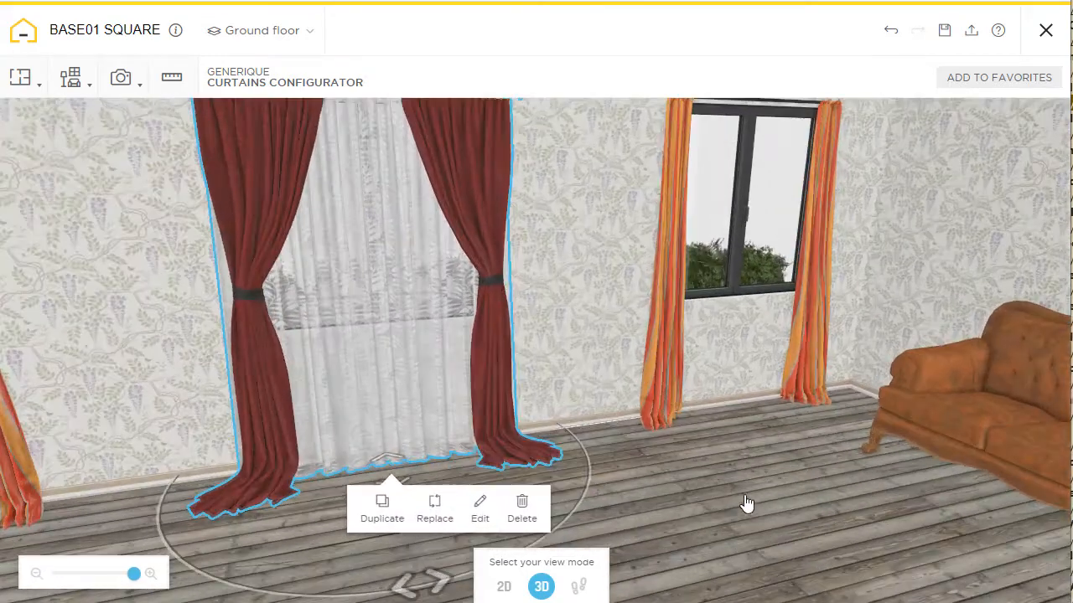
{"action": "left_click_drag", "start_coordinate": [745, 503], "coordinate": [720, 497]}
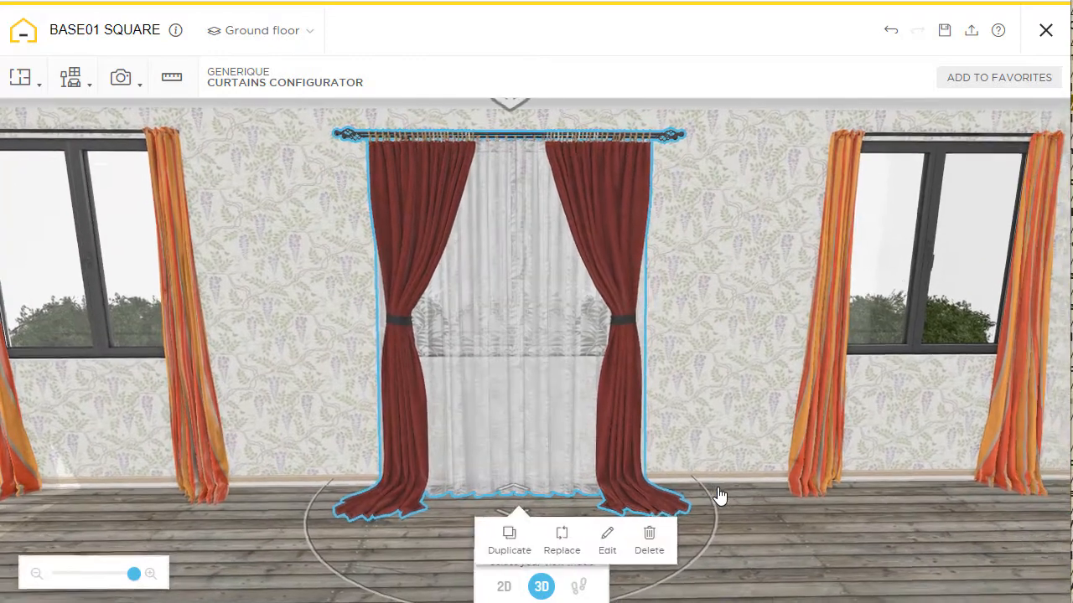